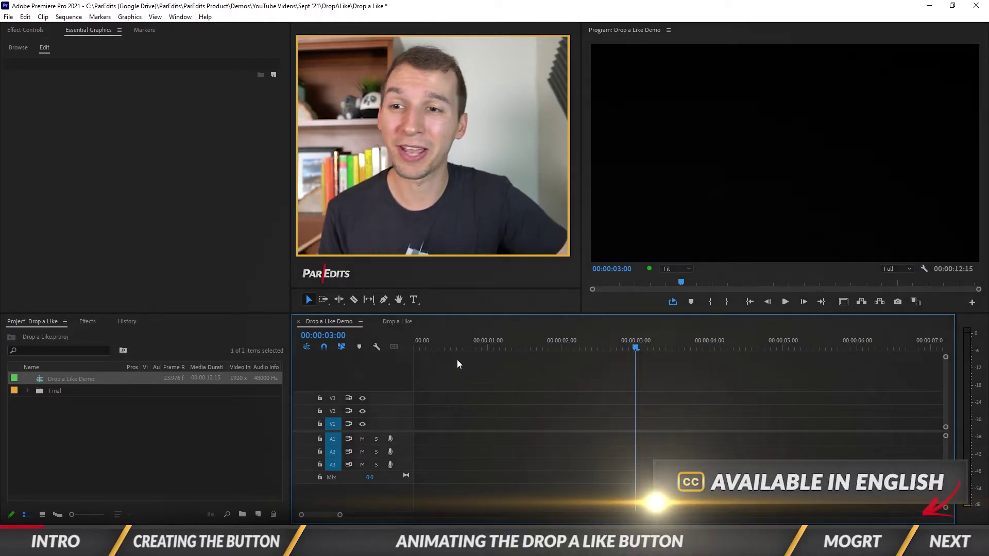
# Bring up the Essential Graphics workspace panel for building the graphic.
pyautogui.click(86, 30)
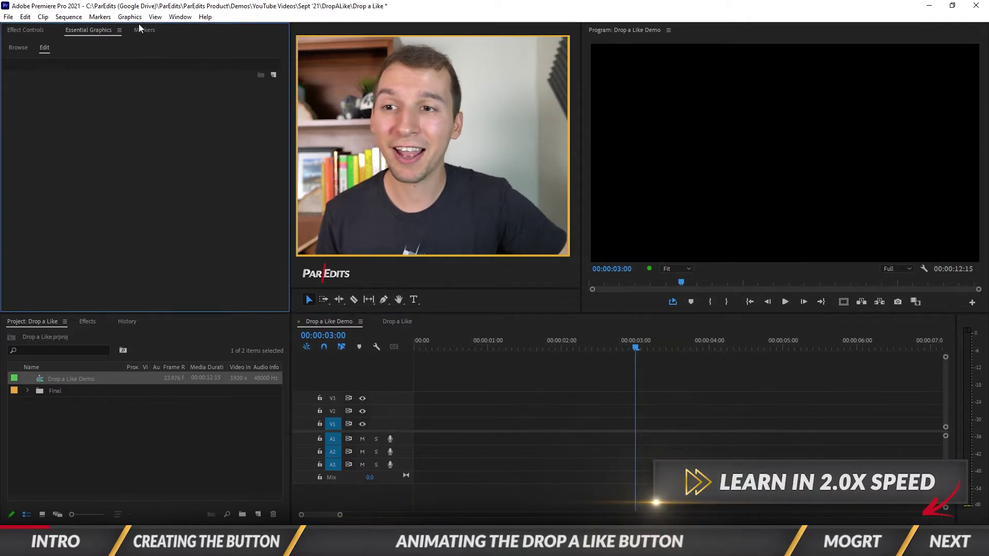
pyautogui.click(180, 17)
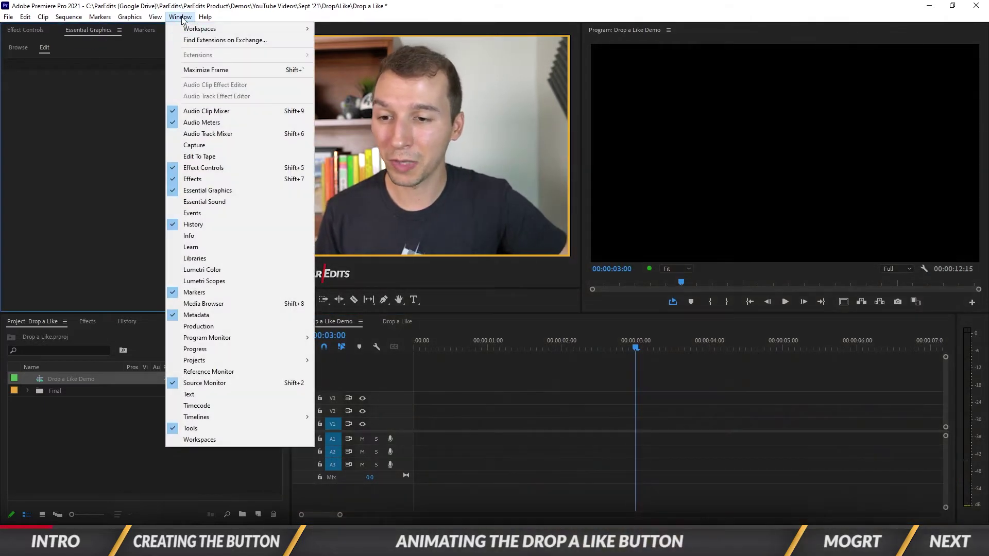
pyautogui.click(203, 197)
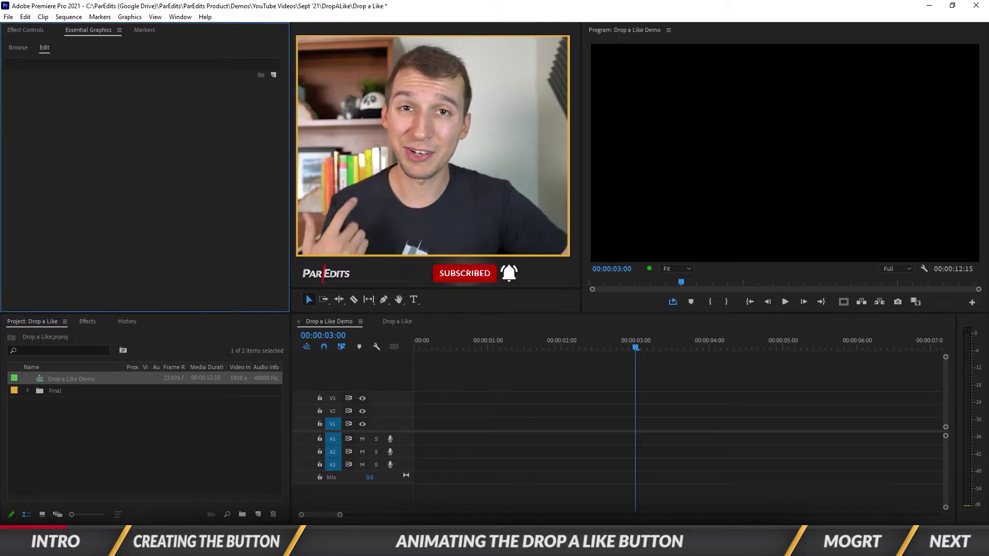
# Switch to the Chrome browser and search Google Images for "youtube thumbs up".
pyautogui.click(389, 510)
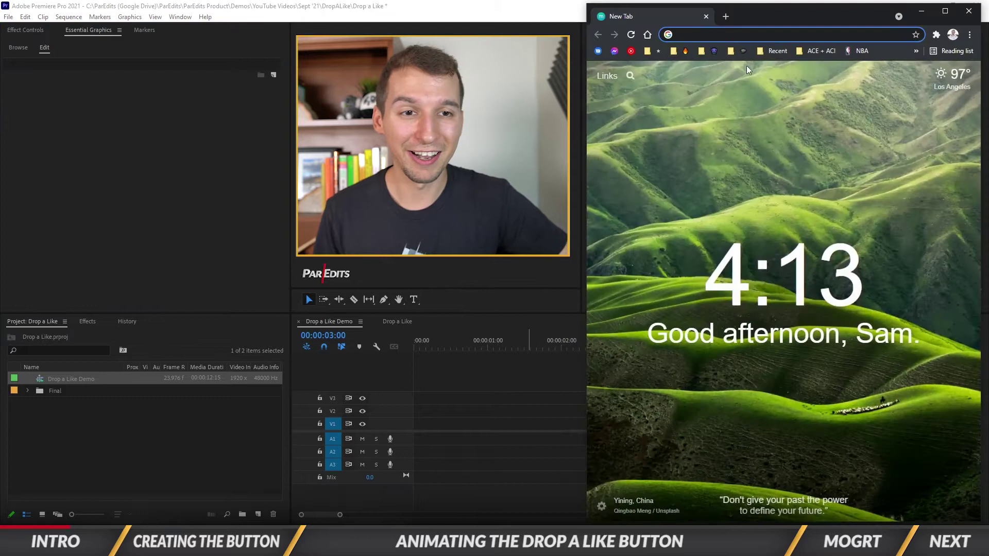
pyautogui.click(746, 35)
pyautogui.write('youtub')
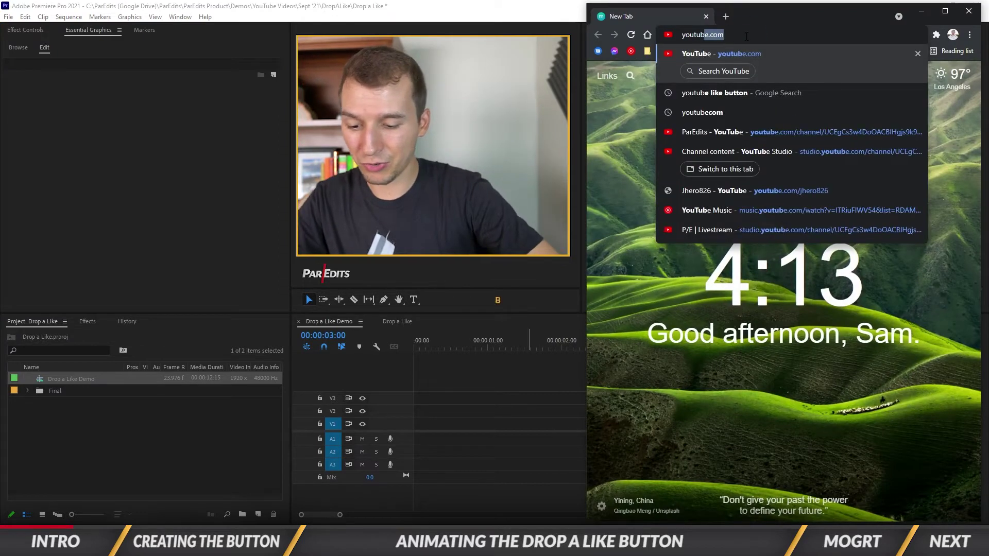
pyautogui.write('e thumbs up')
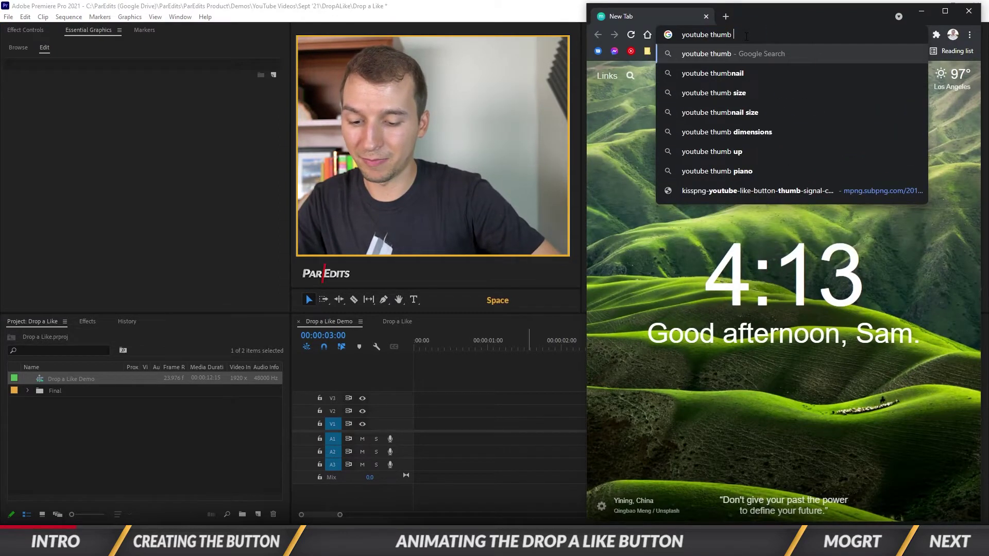
pyautogui.press('Return')
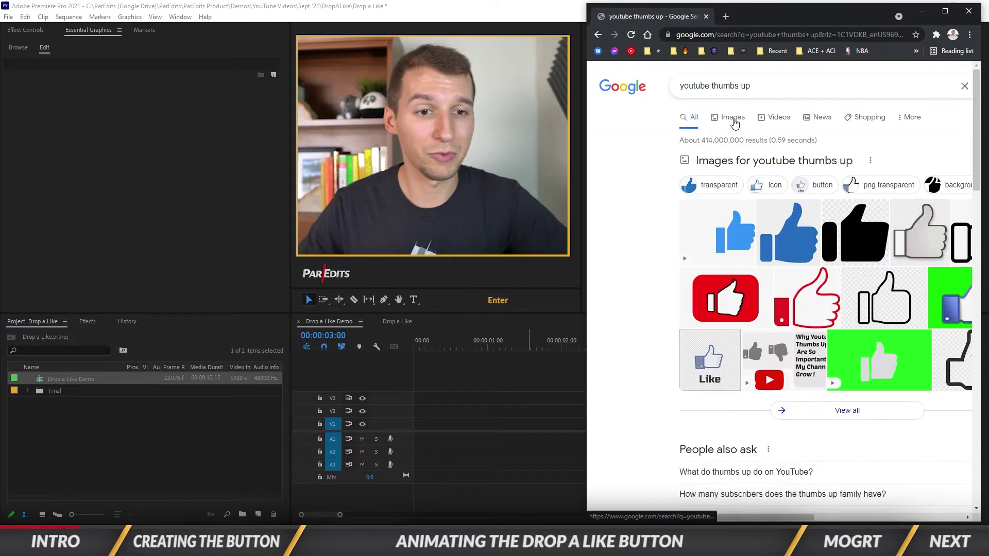
pyautogui.click(733, 122)
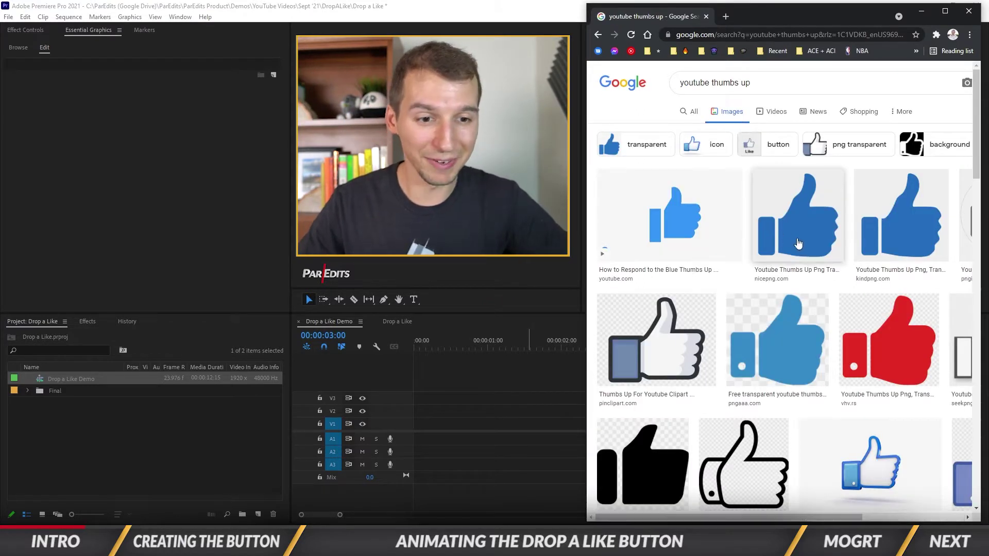
# Choose the blue kindpng thumbs-up result, open the image in its own browser tab, and close the browser after viewing it.
pyautogui.click(799, 234)
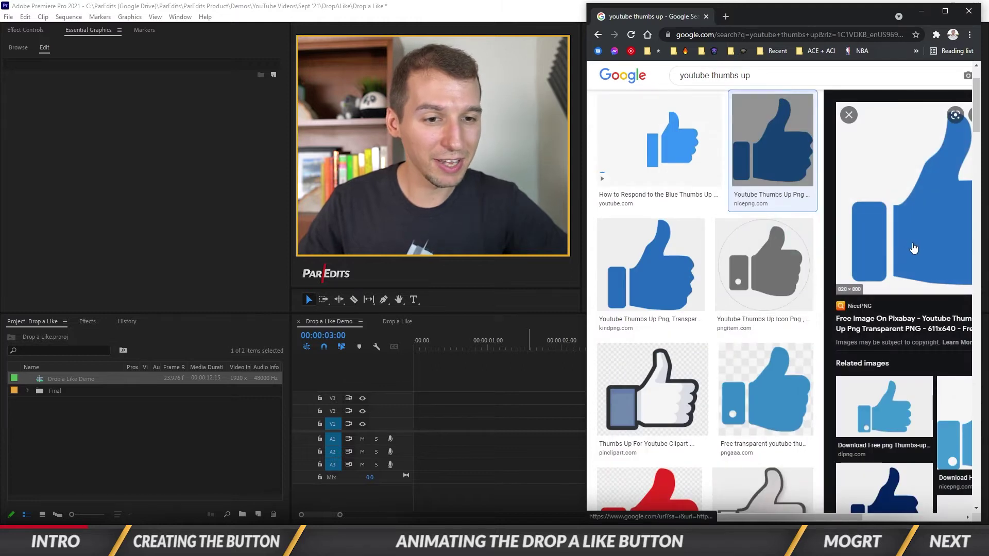
pyautogui.click(650, 263)
pyautogui.rightClick(918, 236)
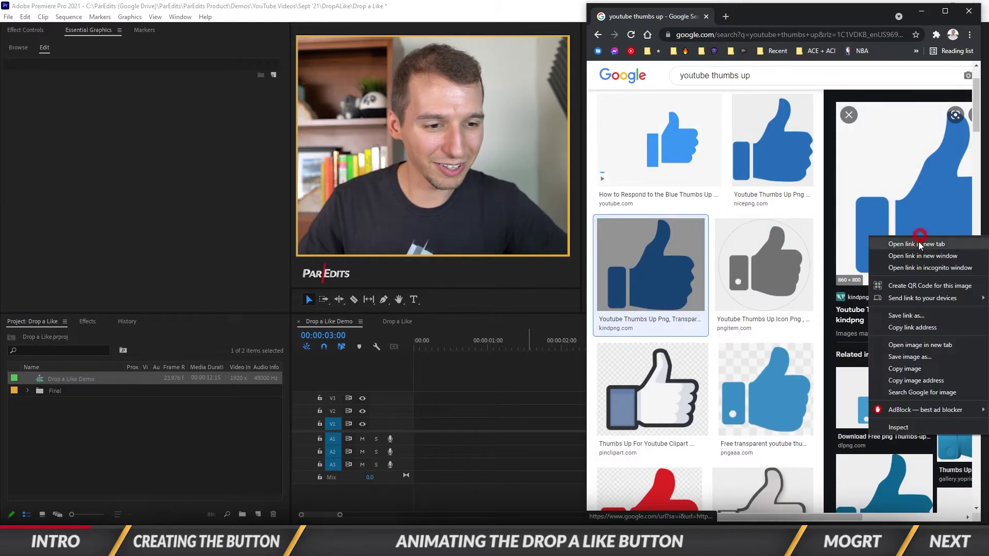
pyautogui.click(913, 345)
pyautogui.click(753, 18)
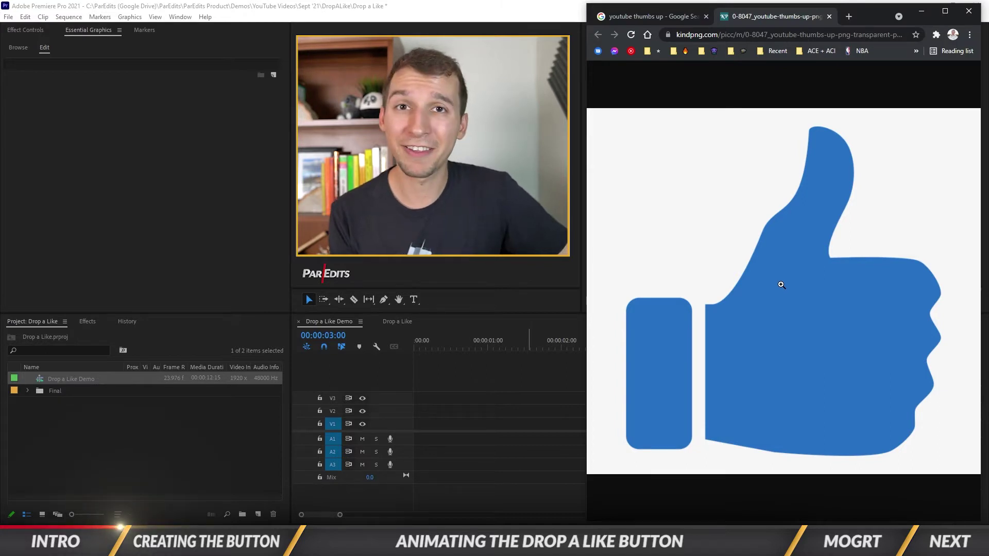
pyautogui.click(968, 11)
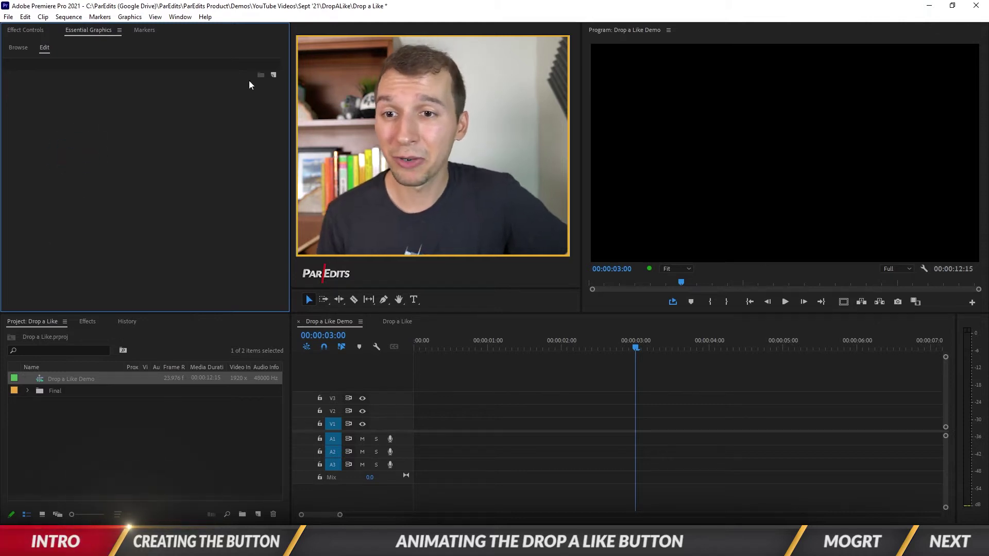
# Add a graphic layer from the Layer 1 thumbs-up image file in the DropALike folder.
pyautogui.click(274, 74)
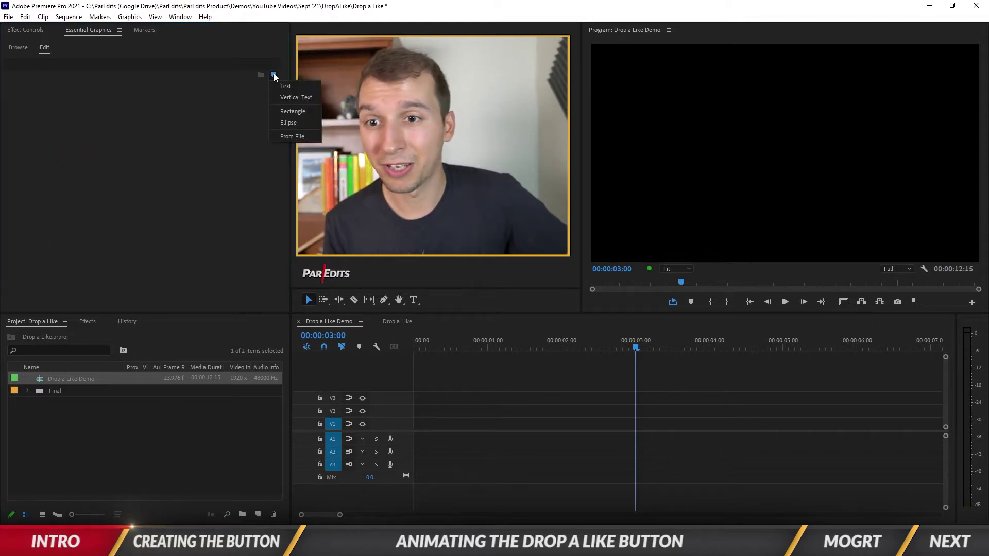
pyautogui.click(285, 137)
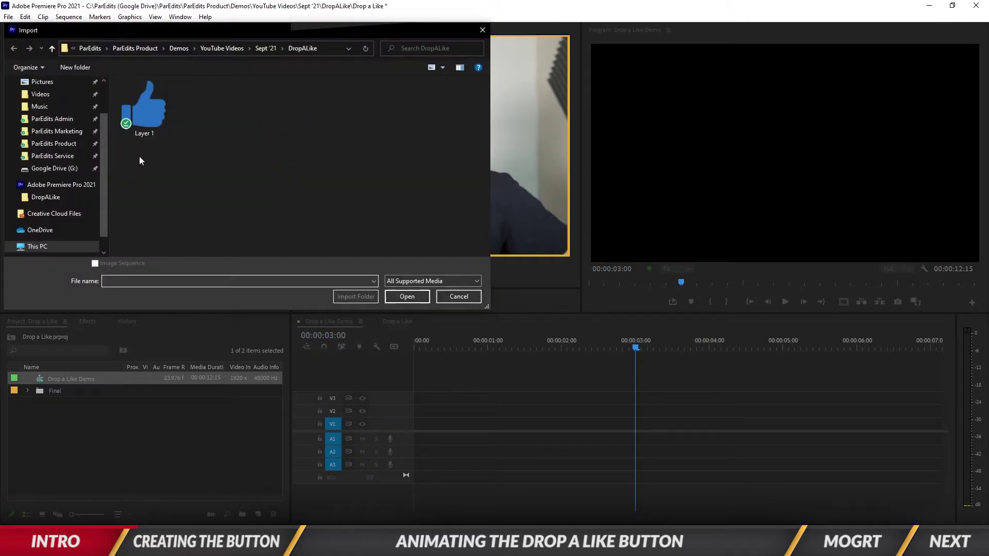
pyautogui.click(143, 126)
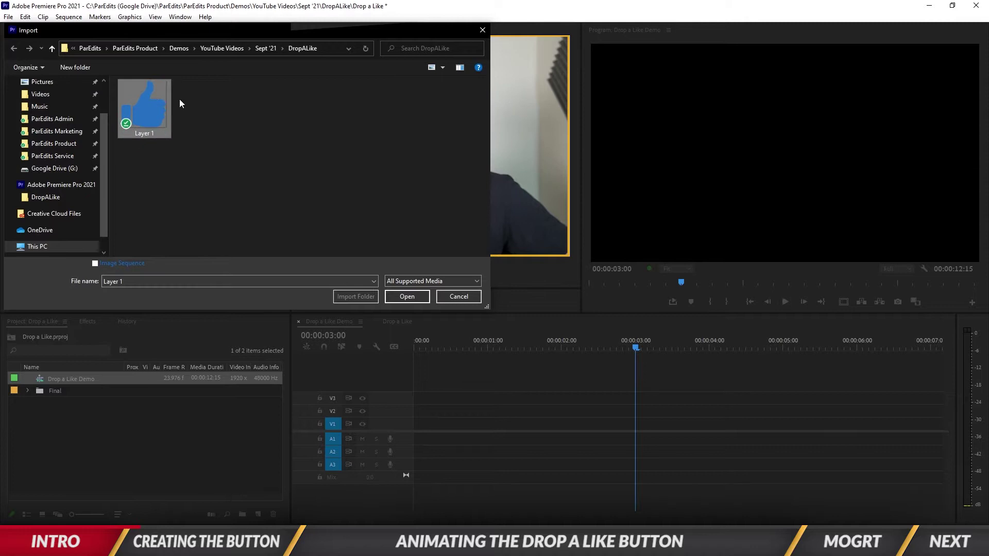
pyautogui.click(408, 294)
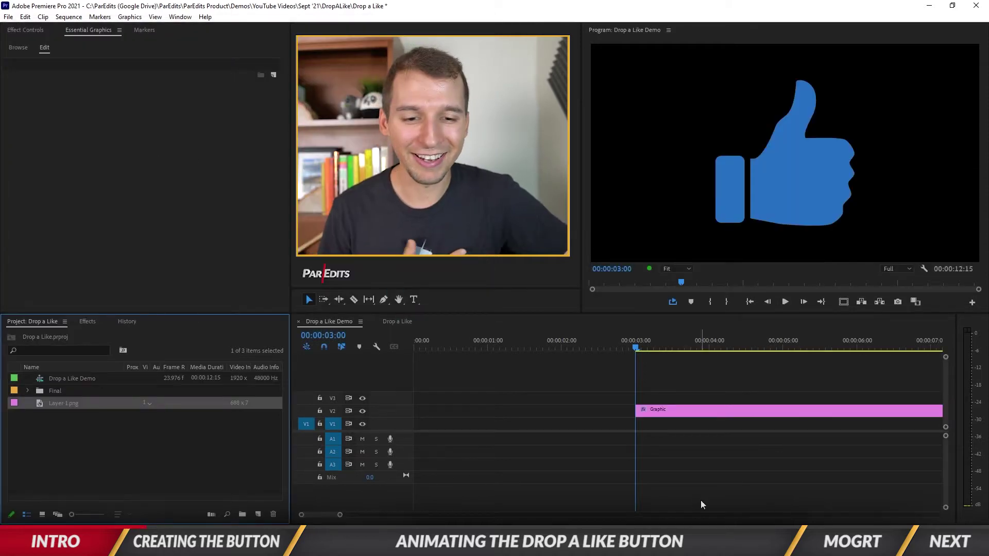
# Move the graphic clip to the start of the sequence on V2 and set the playhead to 00:00:02:22.
pyautogui.click(672, 412)
pyautogui.moveTo(686, 412); pyautogui.dragTo(433, 412)
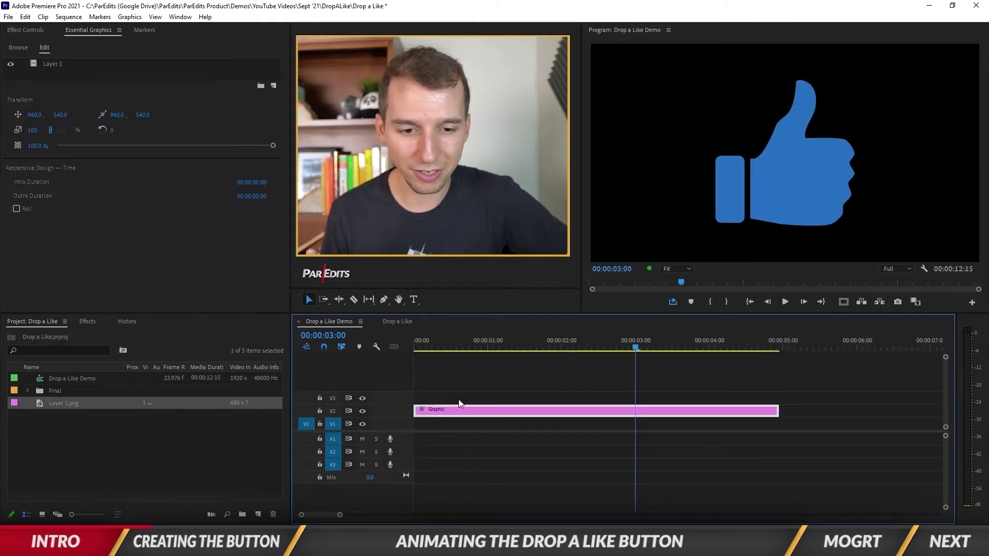
pyautogui.moveTo(587, 337); pyautogui.dragTo(415, 351)
pyautogui.click(629, 348)
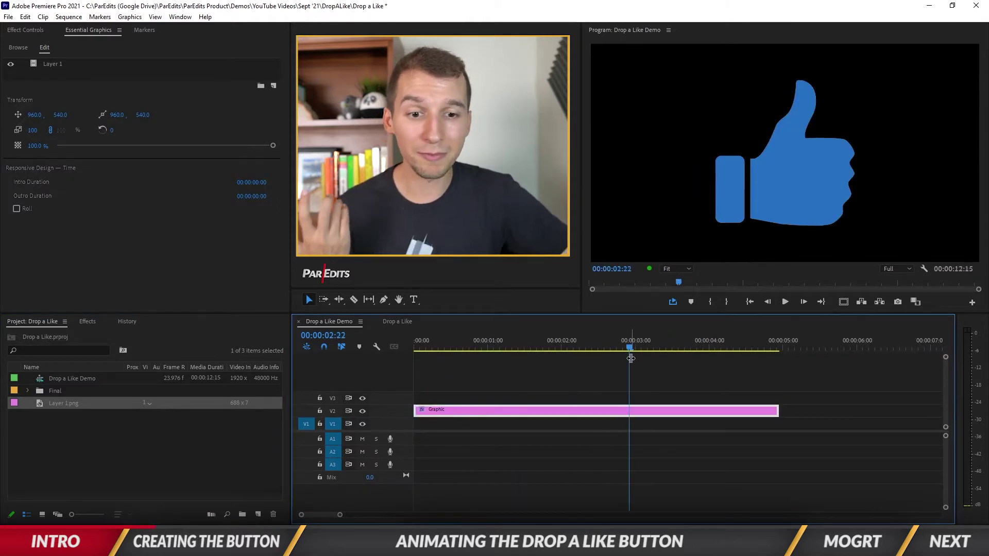
# Rename the imported image layer as Thumbs Up and reduce its scale to about 25%.
pyautogui.click(53, 63)
pyautogui.rightClick(58, 67)
pyautogui.click(62, 74)
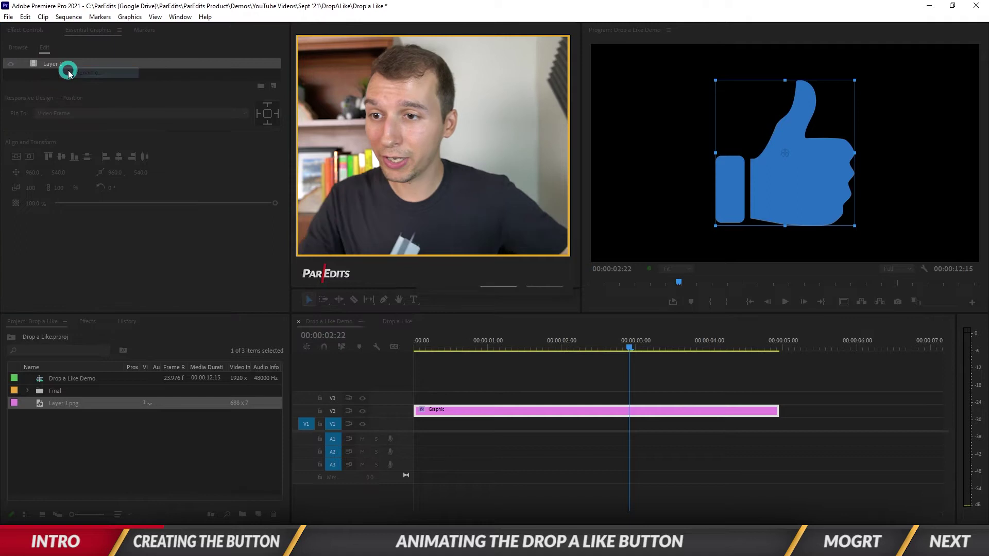
pyautogui.write('Thumba')
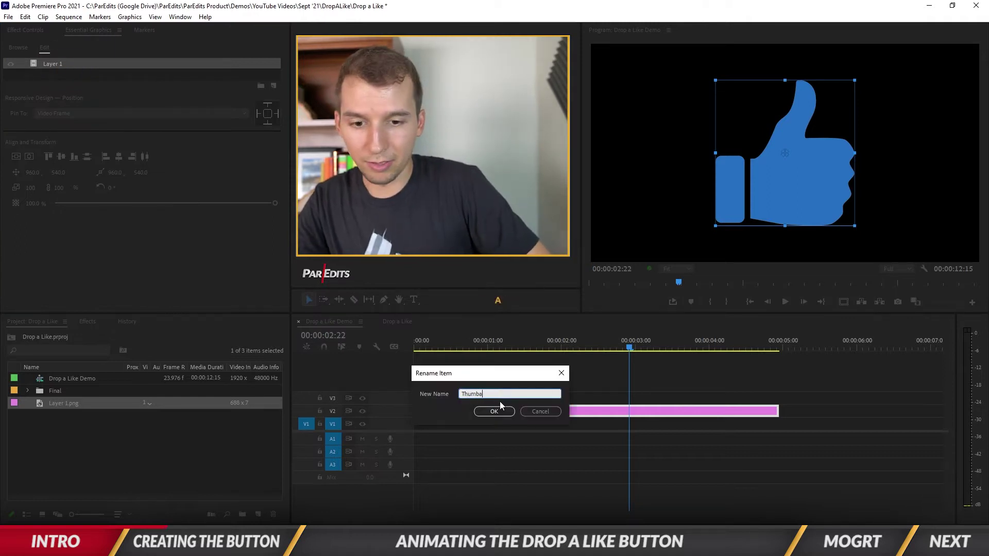
pyautogui.write('bn')
pyautogui.press('BackSpace')
pyautogui.write('s Ups')
pyautogui.press('BackSpace')
pyautogui.press('Return')
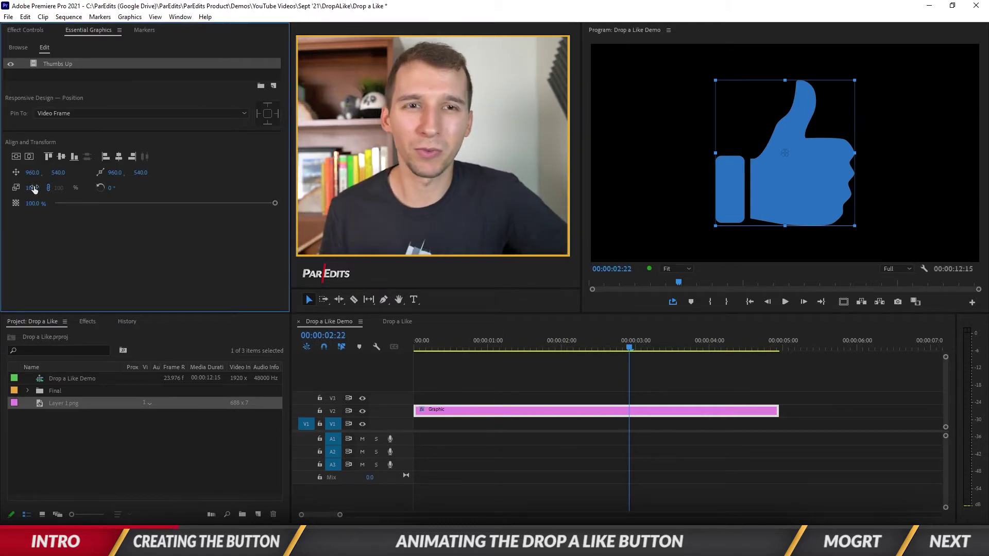
pyautogui.moveTo(30, 187); pyautogui.dragTo(3, 188)
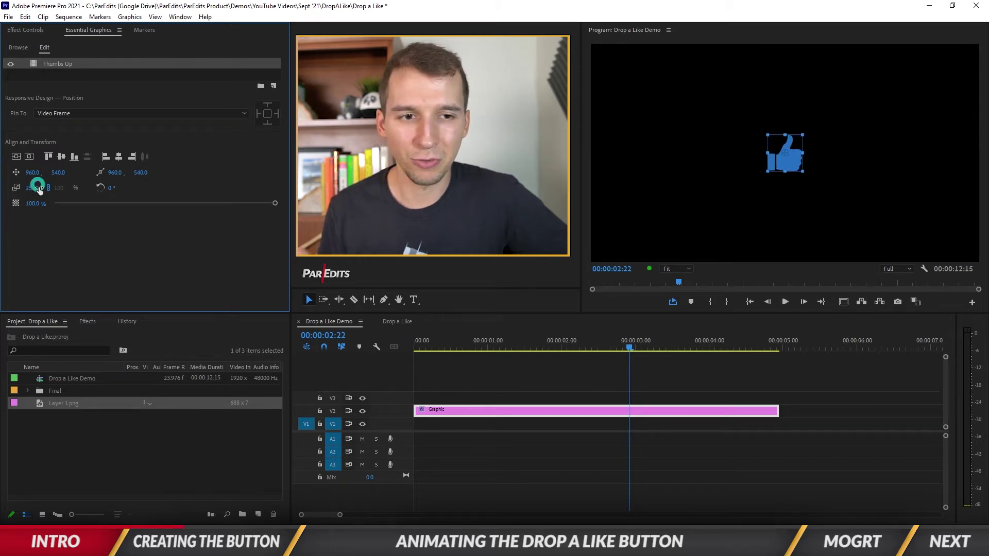
# Add a text layer to the same graphic and make it read DROP A LIKE in capitals.
pyautogui.click(273, 87)
pyautogui.click(287, 97)
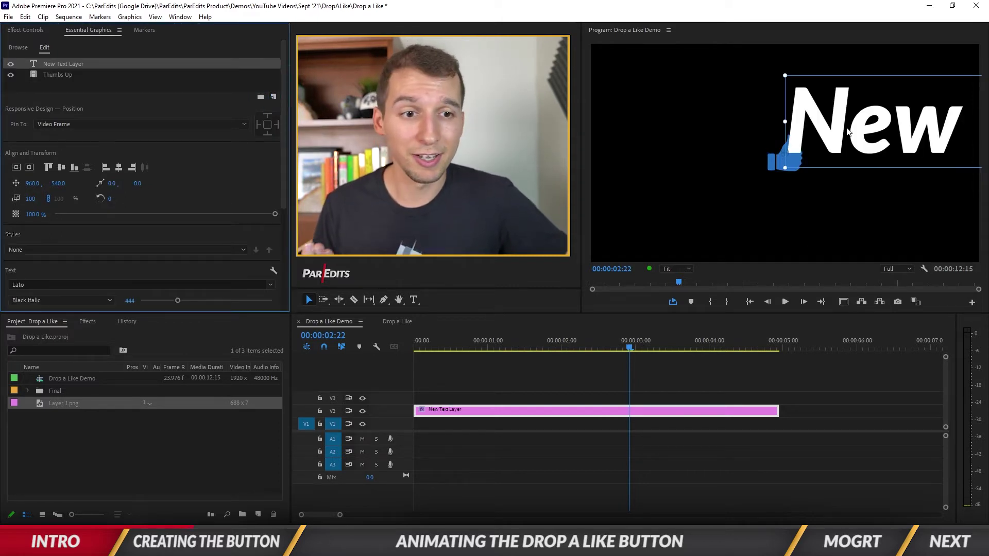
pyautogui.moveTo(830, 137); pyautogui.dragTo(643, 168)
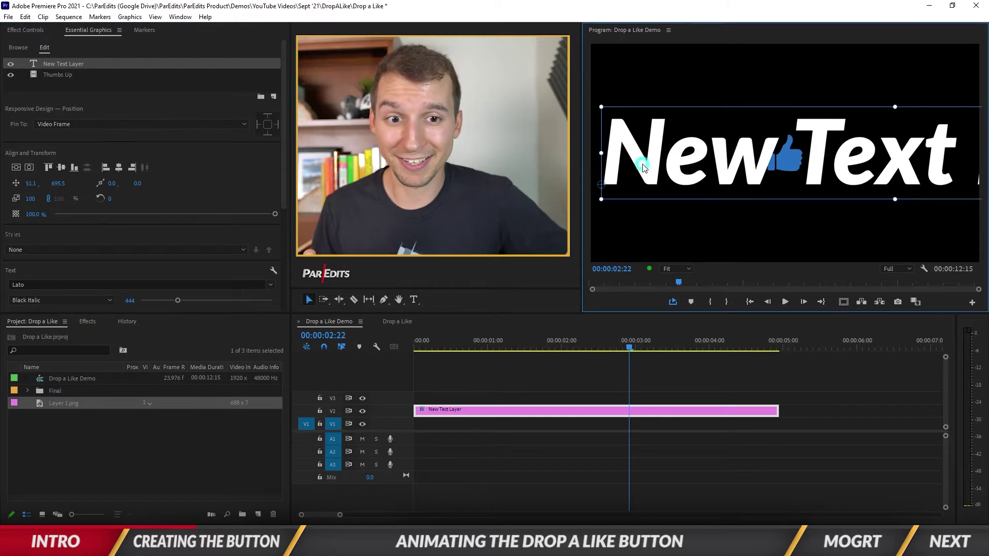
pyautogui.doubleClick(643, 167)
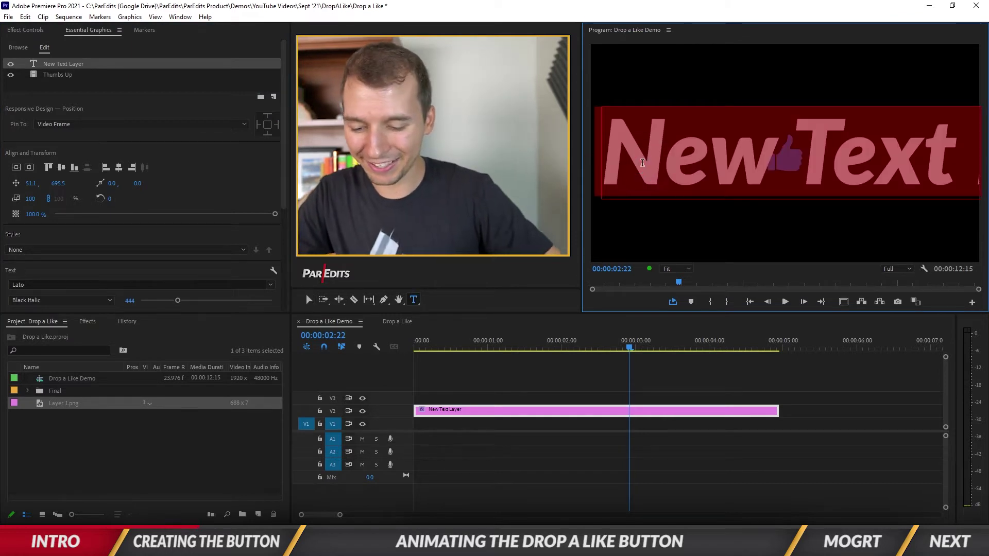
pyautogui.write('Drop ')
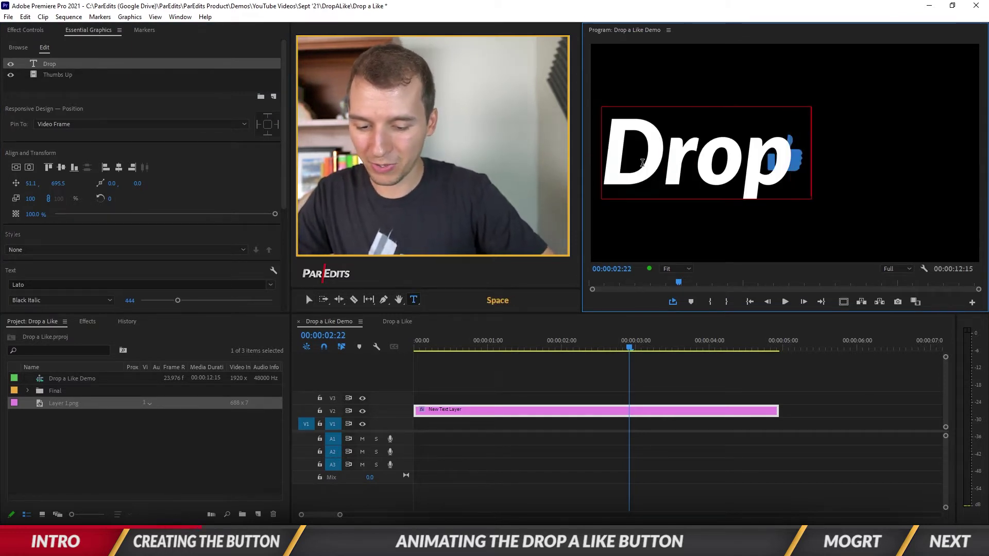
pyautogui.write('a Like')
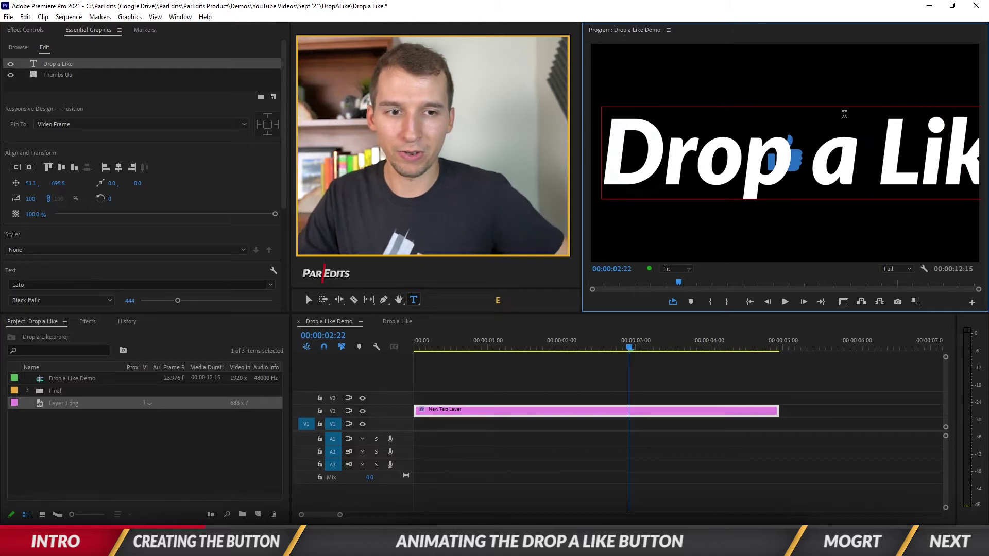
pyautogui.hotkey('ctrl', 'a')
pyautogui.write('DROP A')
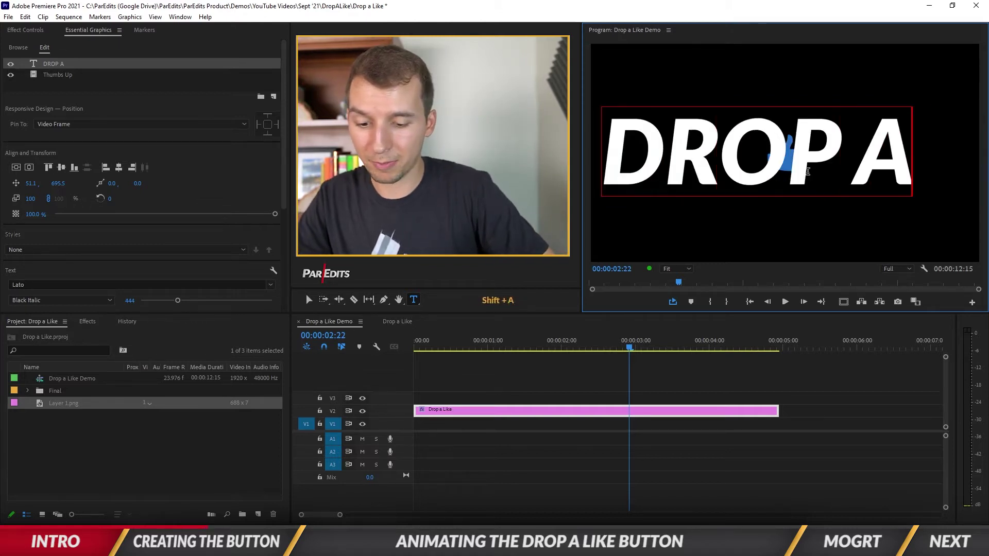
pyautogui.write(' LIKE')
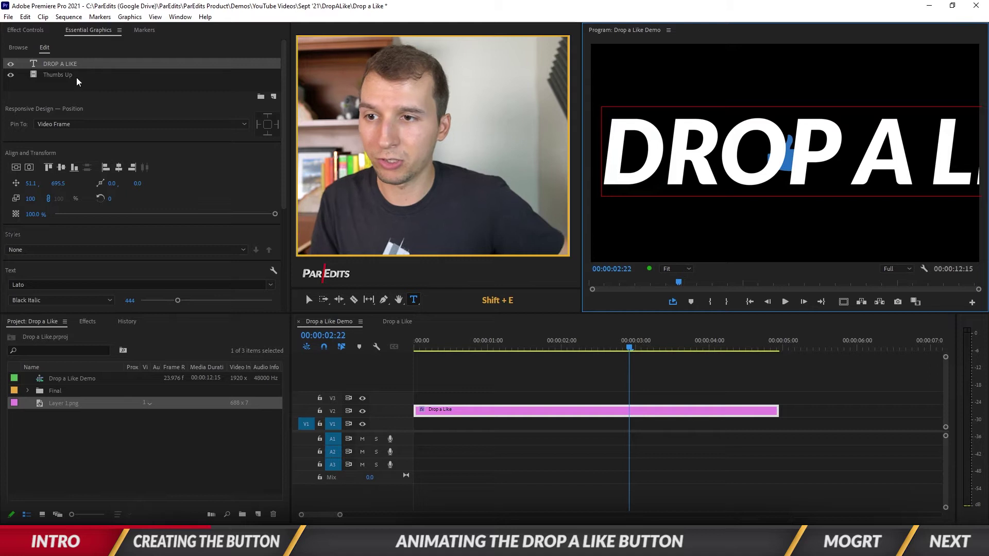
# Set the DROP A LIKE font size to 145 and move the text so it starts over the thumbs-up.
pyautogui.click(55, 61)
pyautogui.scroll(-1, 287, 173)
pyautogui.scroll(-3, 287, 173)
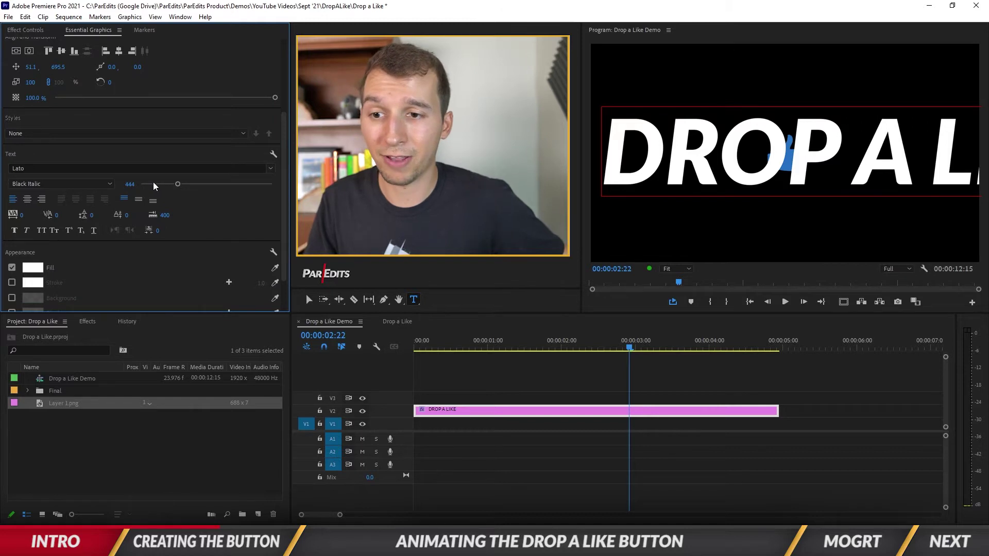
pyautogui.moveTo(177, 185); pyautogui.dragTo(174, 183)
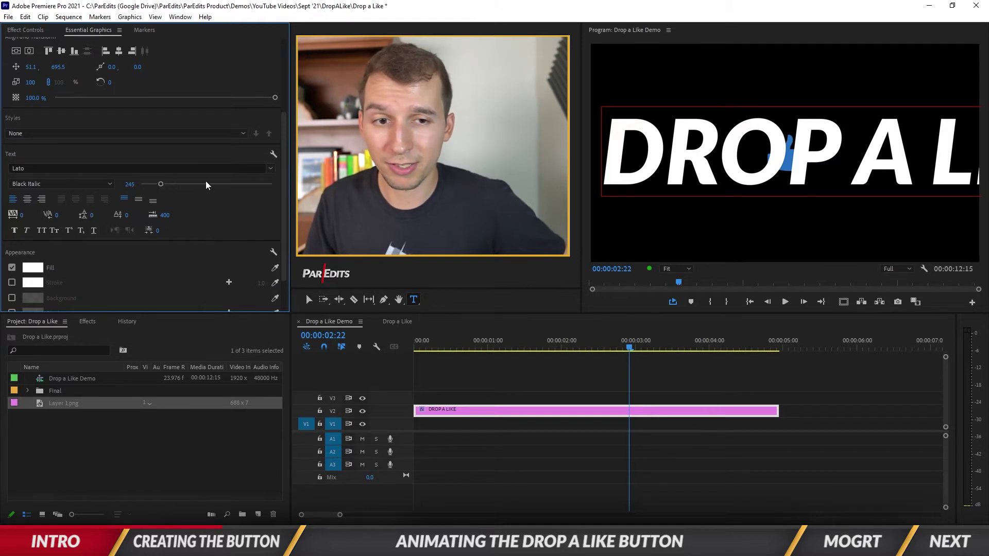
pyautogui.click(762, 180)
pyautogui.moveTo(181, 184); pyautogui.dragTo(152, 186)
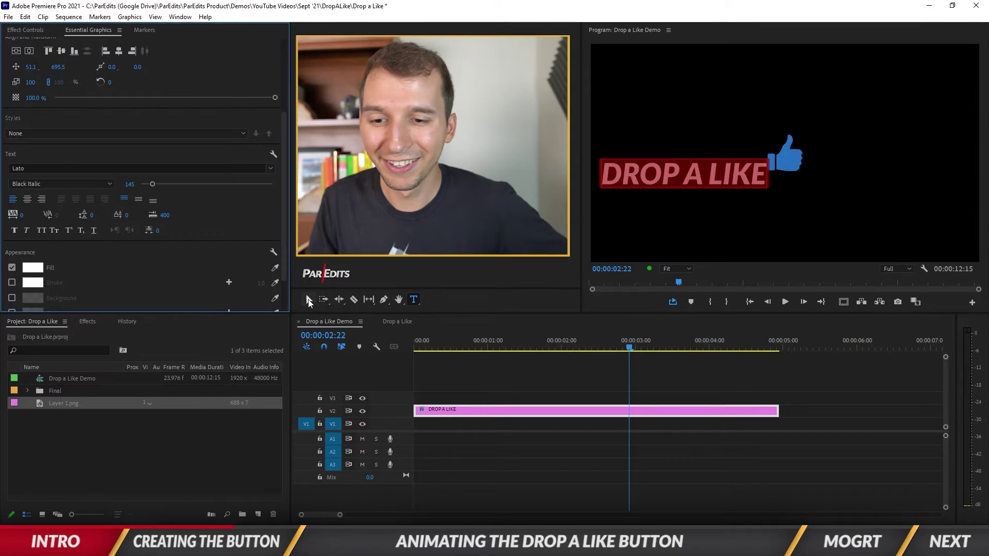
pyautogui.click(309, 299)
pyautogui.moveTo(702, 193); pyautogui.dragTo(865, 162)
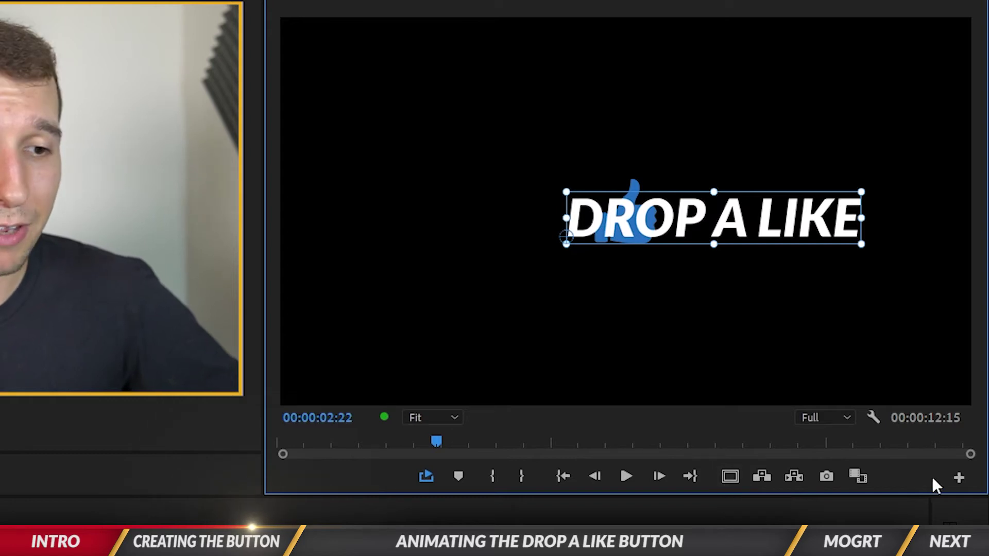
# Place the Safe Margins control in the Program monitor's customizable control bar and accept the layout.
pyautogui.click(958, 476)
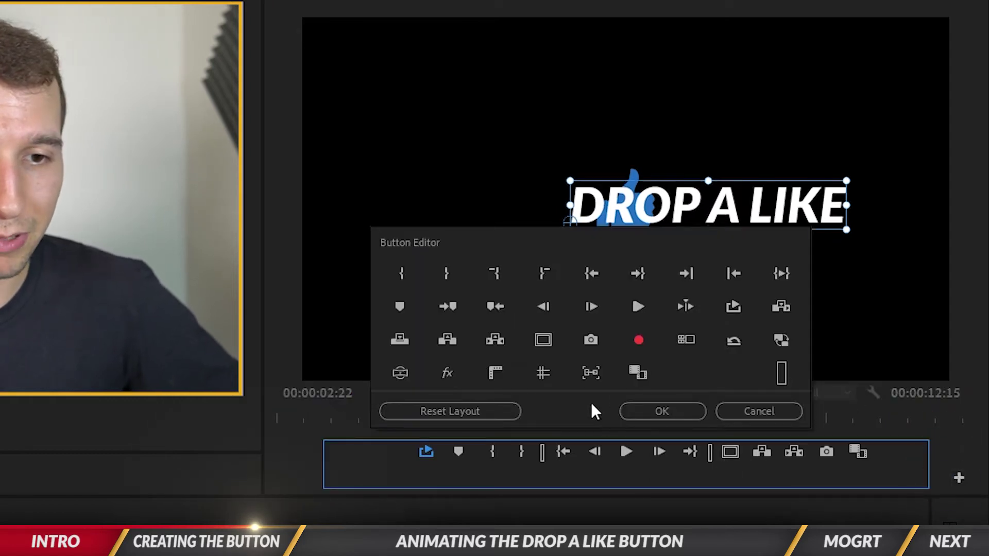
pyautogui.moveTo(543, 342); pyautogui.dragTo(729, 455)
pyautogui.click(674, 412)
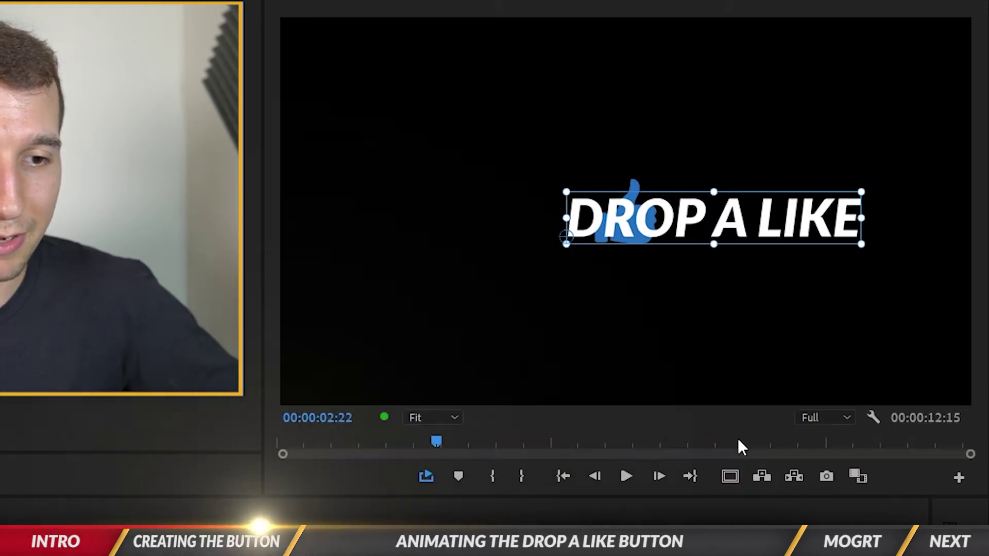
# Show the safe margins and move the Thumbs Up image to the left of the DROP A LIKE text, at about X 576.
pyautogui.click(731, 477)
pyautogui.moveTo(783, 225); pyautogui.dragTo(753, 225)
pyautogui.click(724, 295)
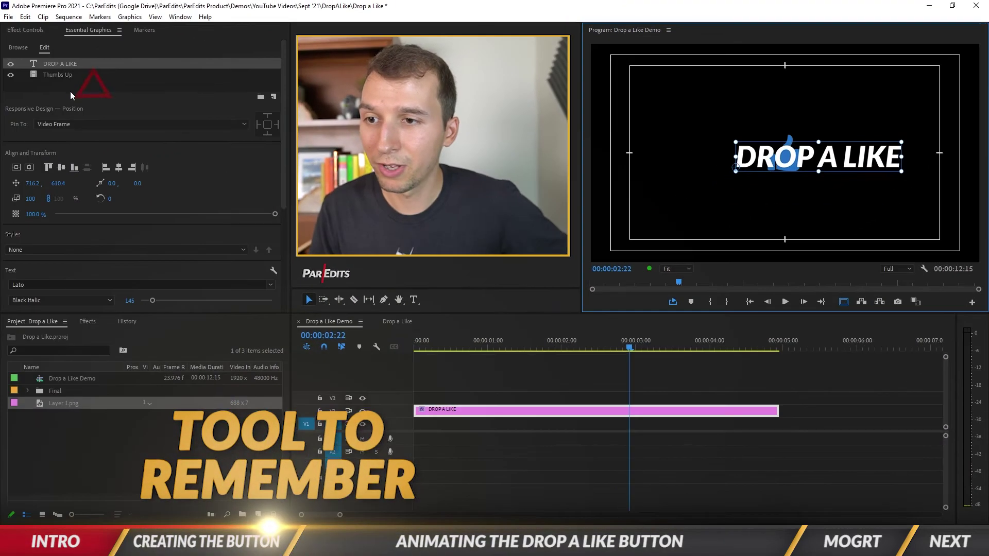
pyautogui.click(58, 74)
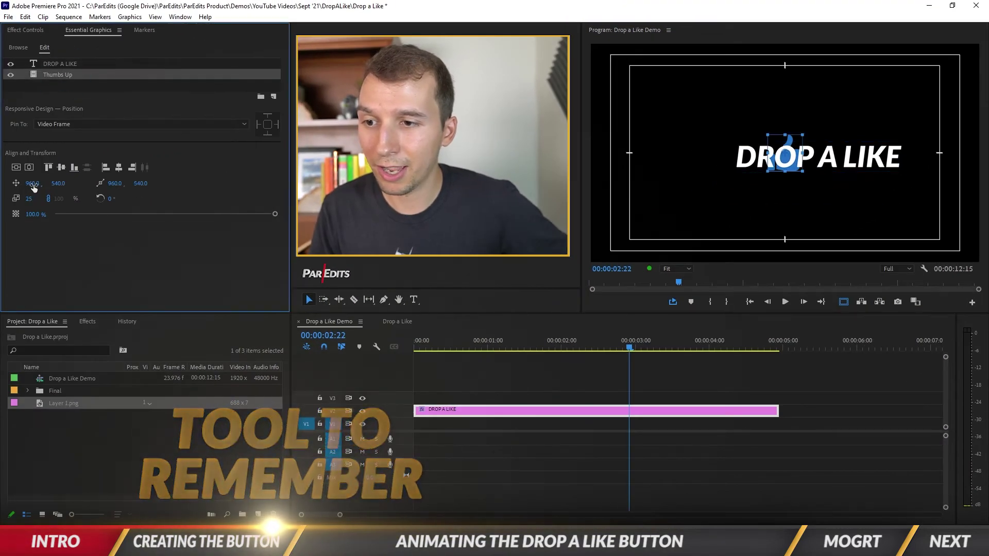
pyautogui.moveTo(785, 153); pyautogui.dragTo(707, 153)
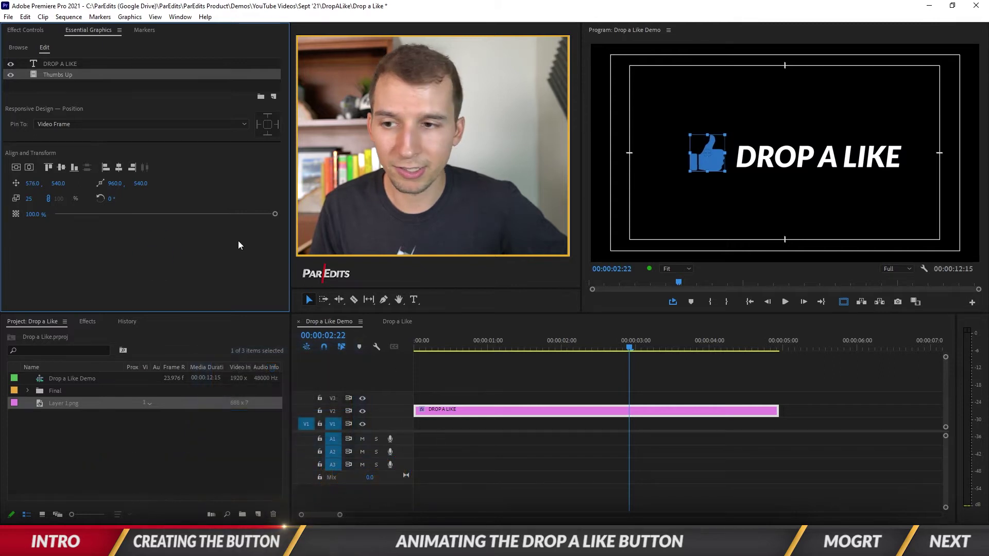
# Shift the DROP A LIKE text and Thumbs Up image left until the pair is centred, with Thumbs Up at X 532, and hide the safe margins.
pyautogui.click(60, 64)
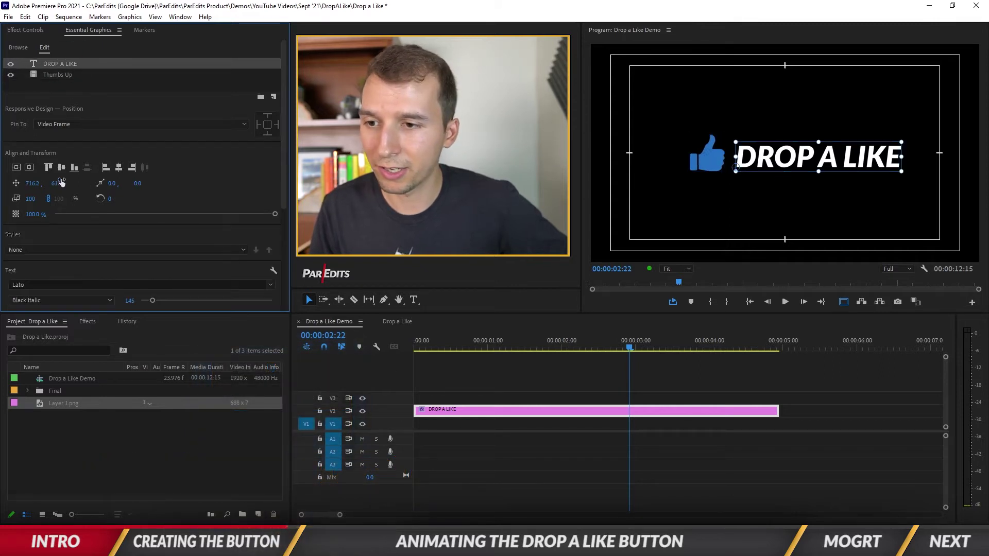
pyautogui.moveTo(773, 157); pyautogui.dragTo(696, 154)
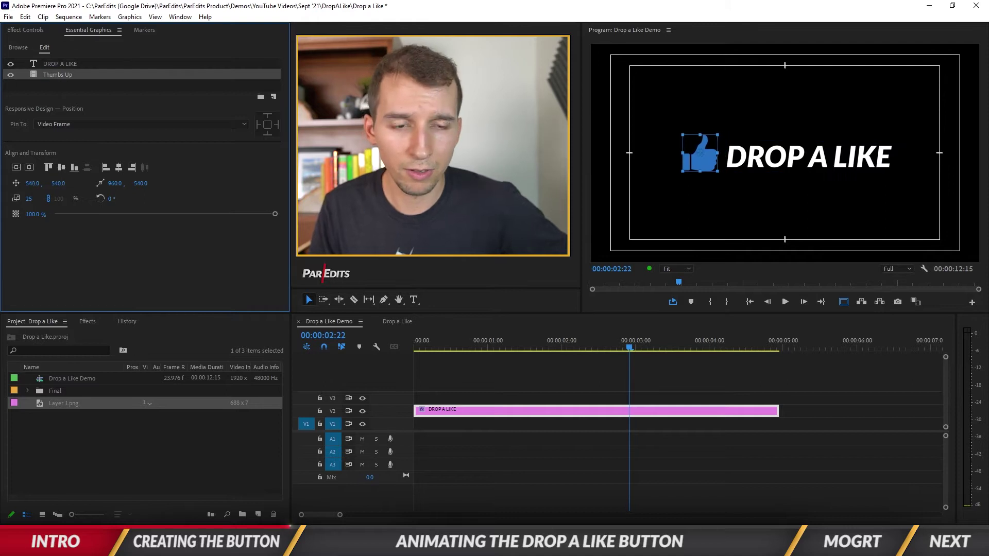
pyautogui.click(809, 406)
pyautogui.click(843, 301)
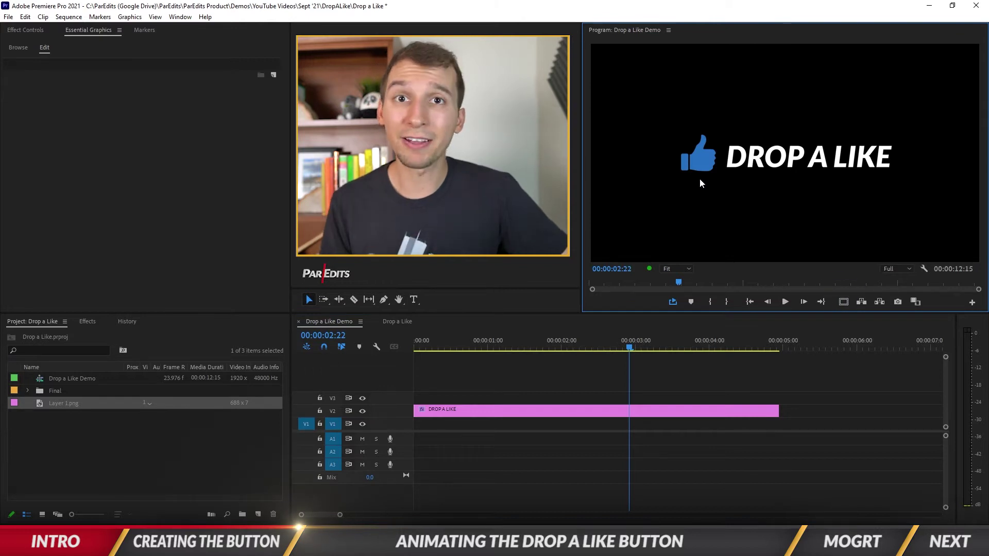
# Hide the DROP A LIKE text layer and turn on Position keyframing for the Thumbs Up layer at 00:00:02:22.
pyautogui.click(567, 411)
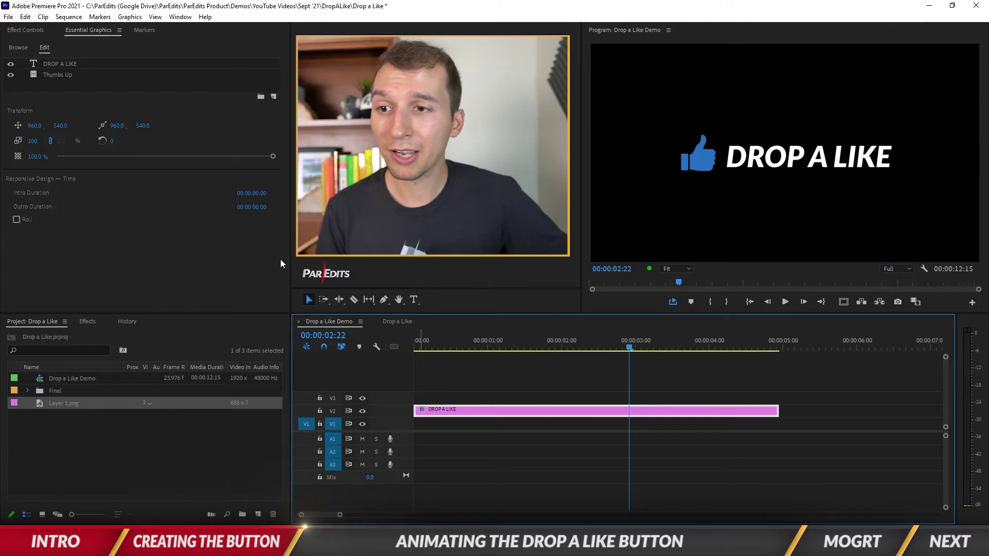
pyautogui.click(11, 64)
pyautogui.click(52, 76)
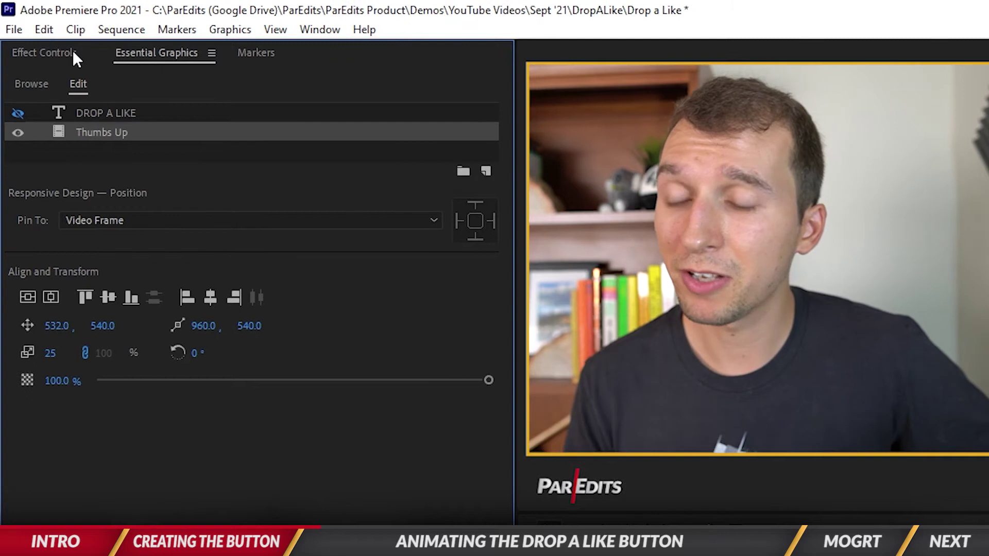
pyautogui.click(42, 29)
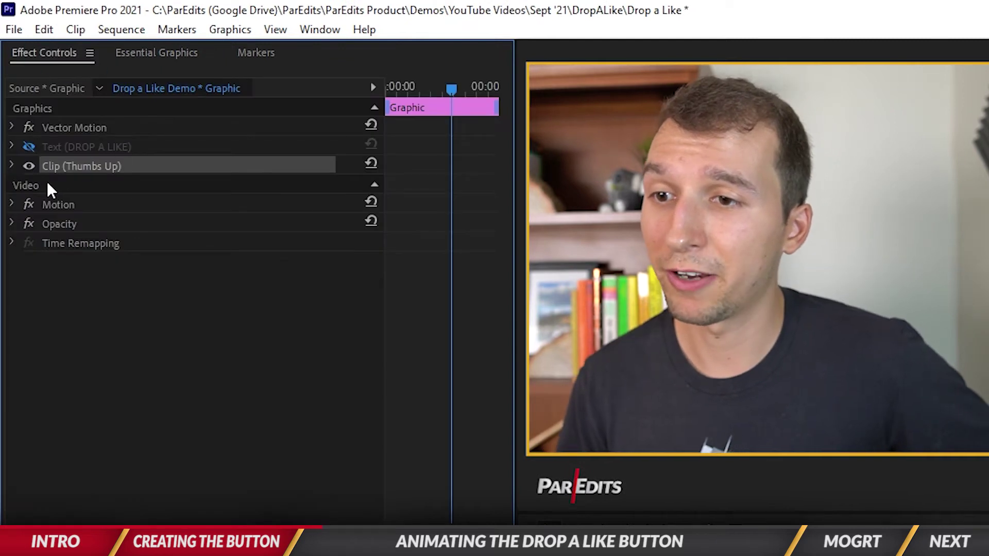
pyautogui.click(12, 164)
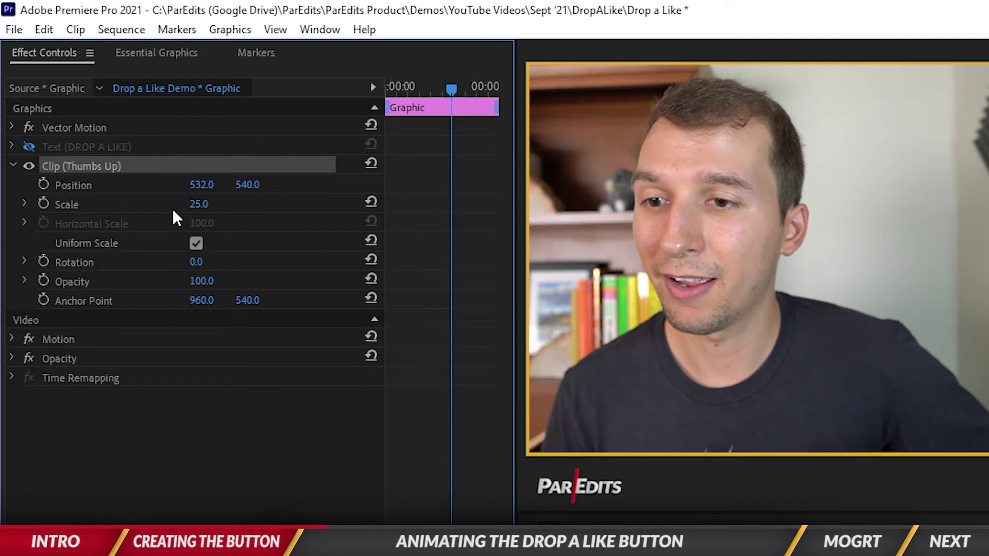
pyautogui.click(43, 185)
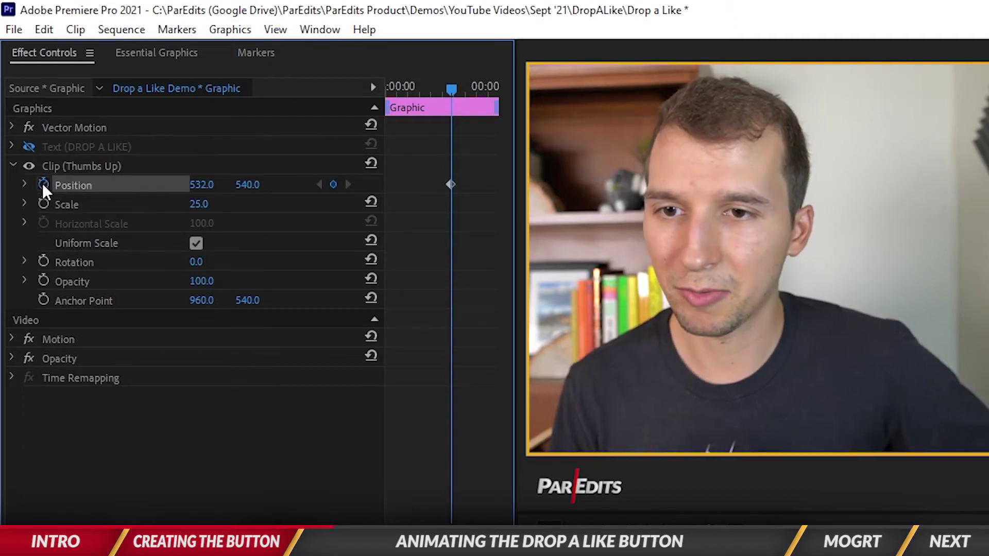
# Keyframe the Thumbs Up Position at X 960 at the graphic's start and bring its resting-position keyframe closer to the start.
pyautogui.click(413, 86)
pyautogui.moveTo(413, 85); pyautogui.dragTo(387, 86)
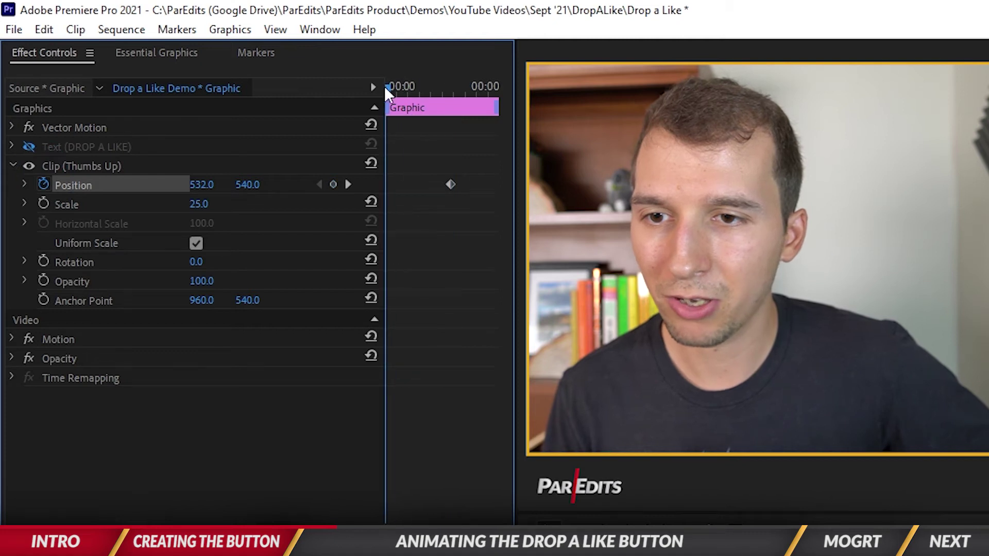
pyautogui.click(202, 184)
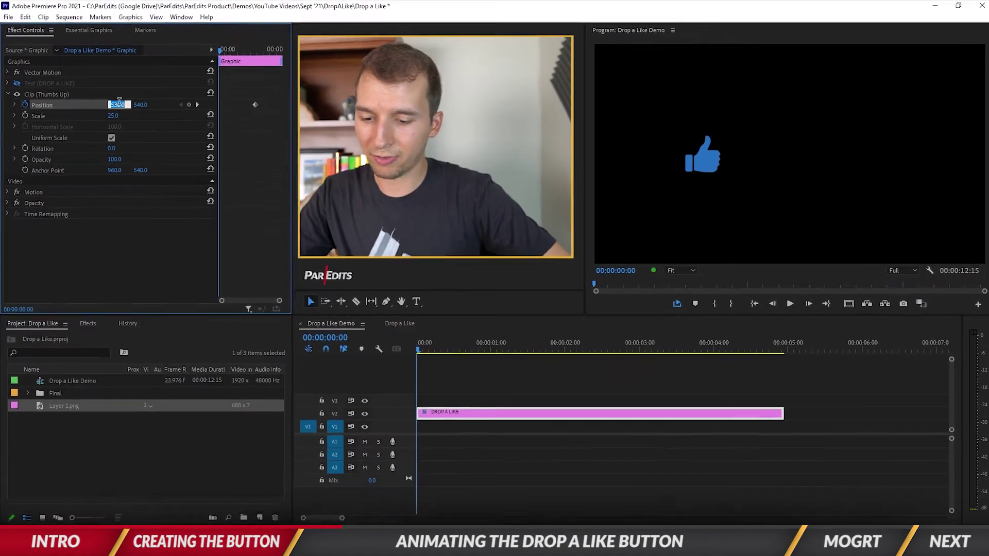
pyautogui.write('960')
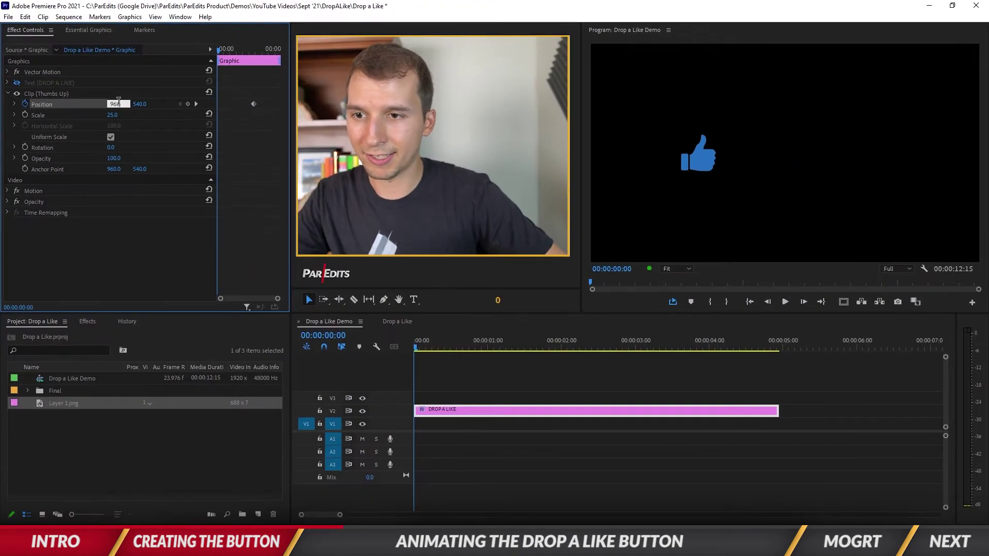
pyautogui.press('Return')
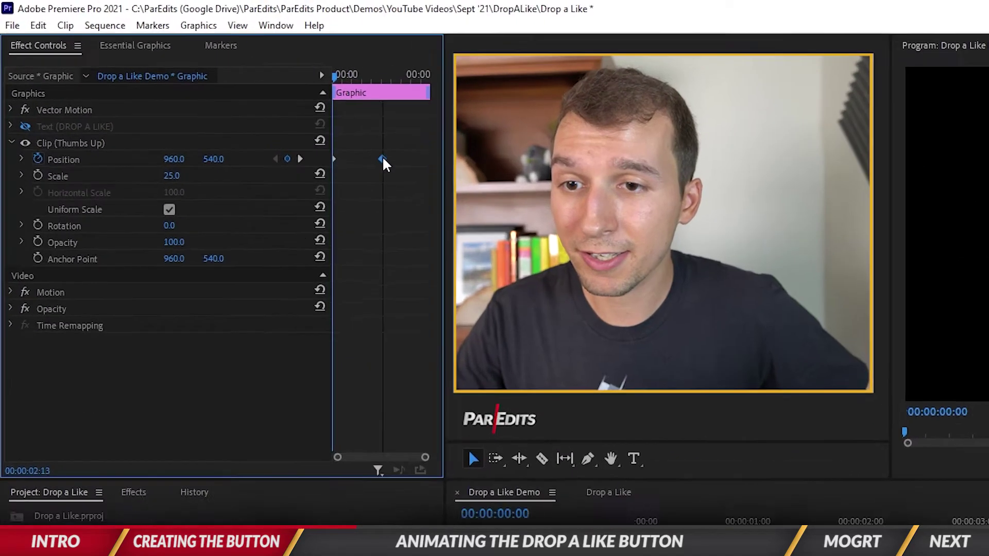
pyautogui.moveTo(253, 104); pyautogui.dragTo(228, 104)
pyautogui.moveTo(406, 184); pyautogui.dragTo(412, 184)
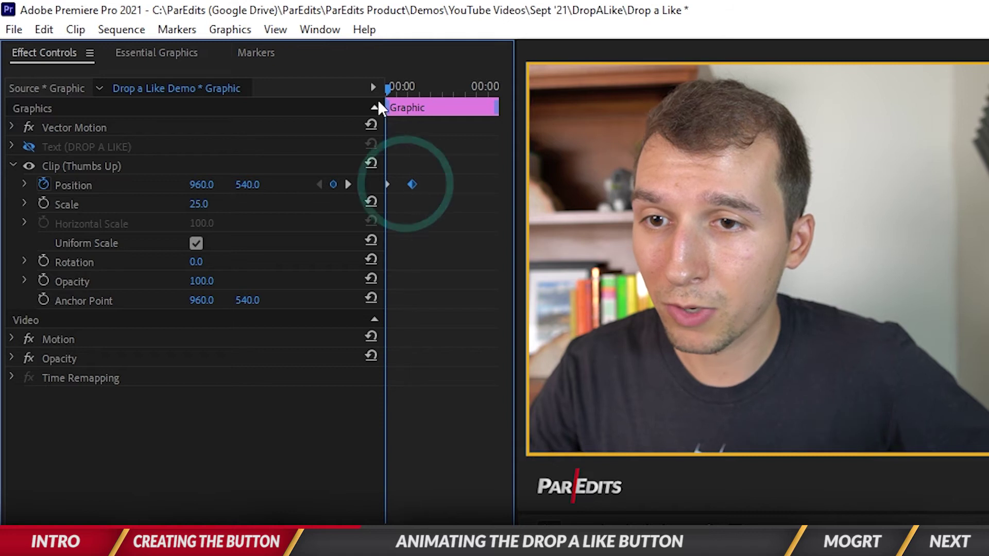
# Add another Thumbs Up Position keyframe at X 960, place it just before the last keyframe, and preview the slide from the start.
pyautogui.moveTo(388, 85); pyautogui.dragTo(398, 86)
pyautogui.click(209, 183)
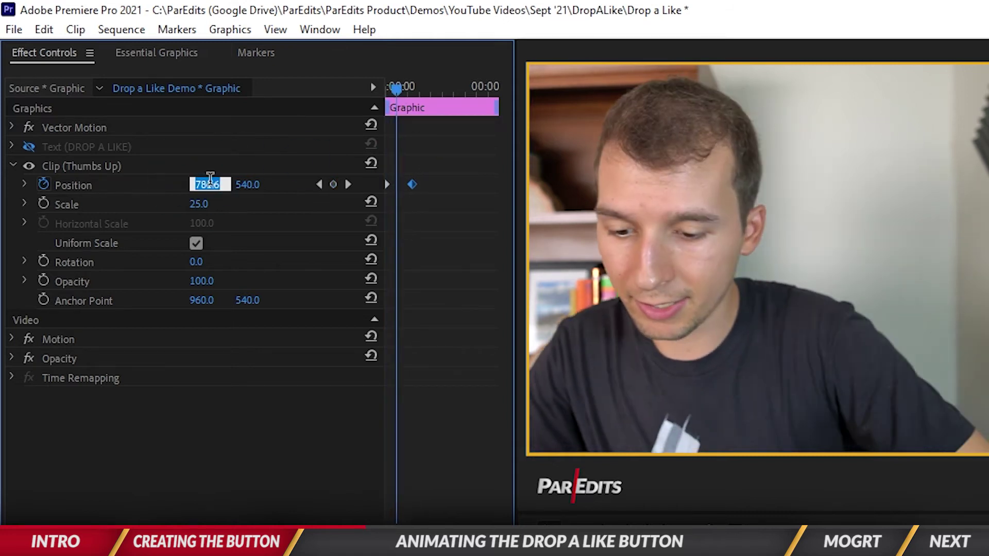
pyautogui.write('960.0')
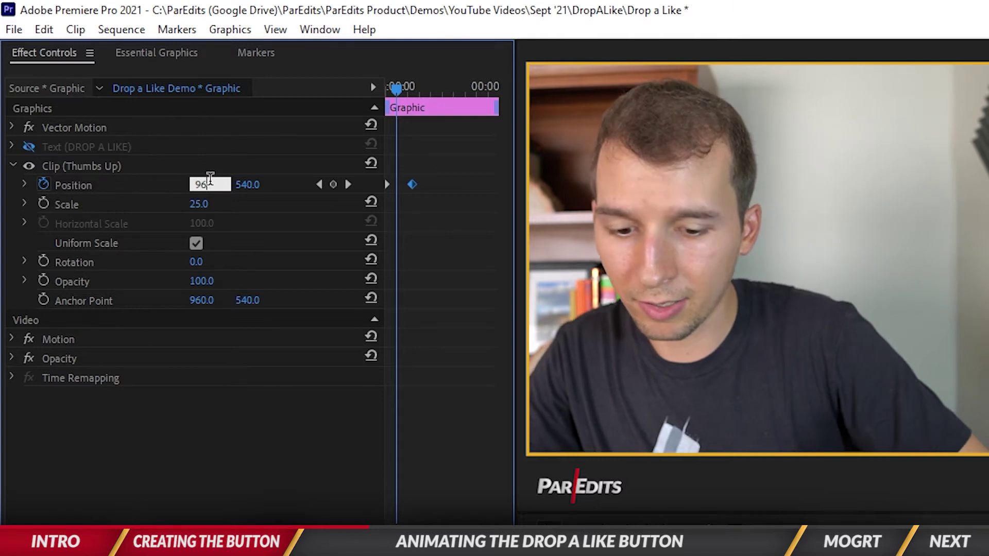
pyautogui.press('Return')
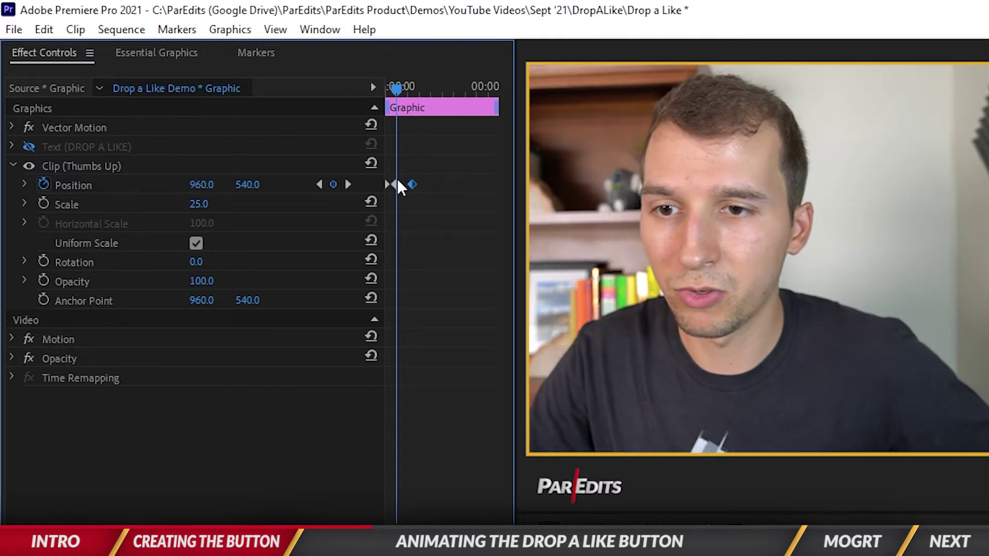
pyautogui.moveTo(396, 183); pyautogui.dragTo(403, 184)
pyautogui.moveTo(395, 89); pyautogui.dragTo(363, 92)
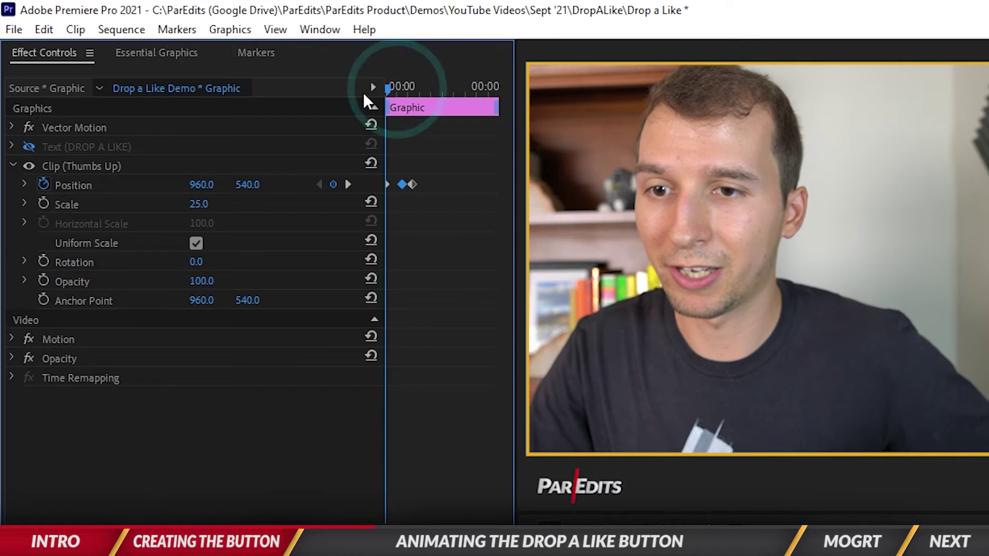
pyautogui.press('space')
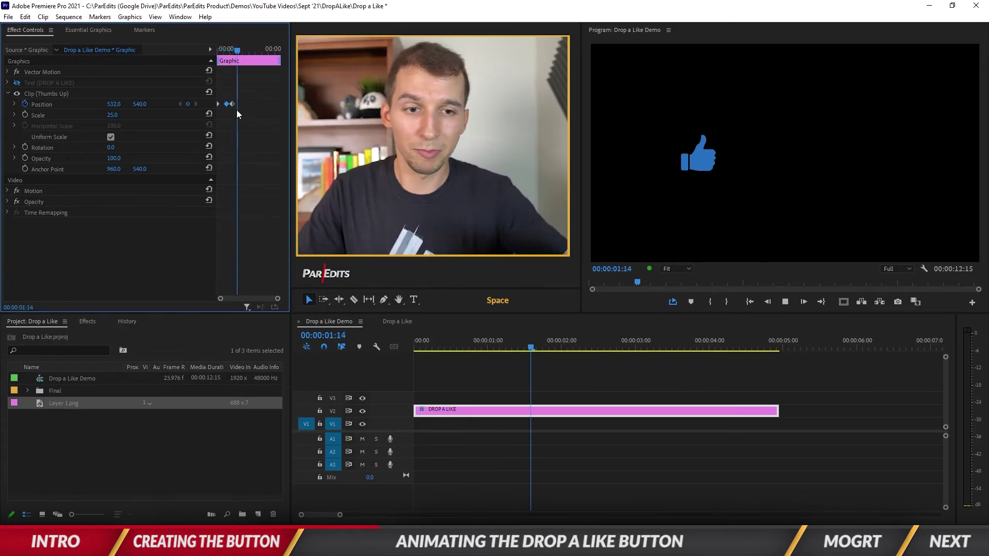
pyautogui.press('space')
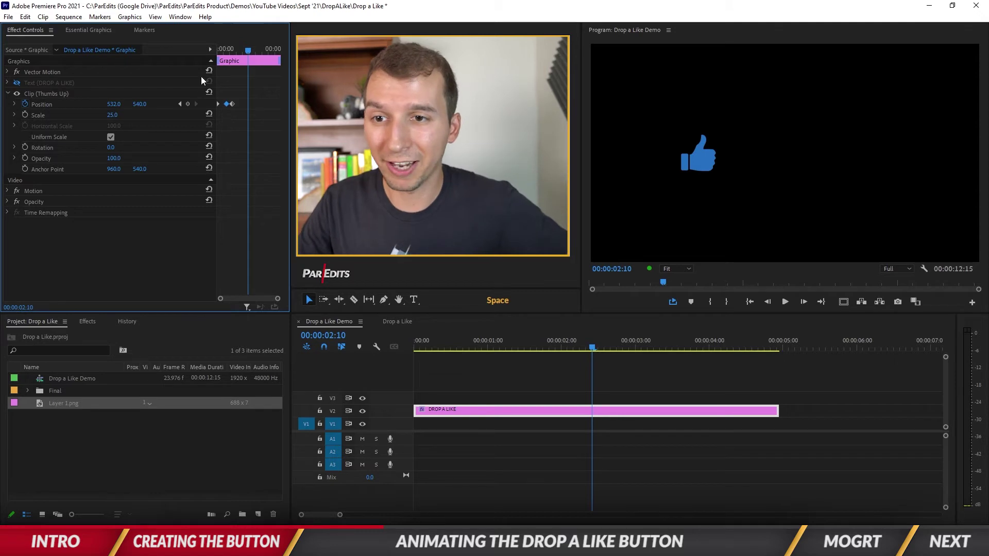
# Add Scale and Rotation keyframes for Thumbs Up at the graphic's start, with Scale 0 and Rotation -60°.
pyautogui.moveTo(248, 50); pyautogui.dragTo(212, 59)
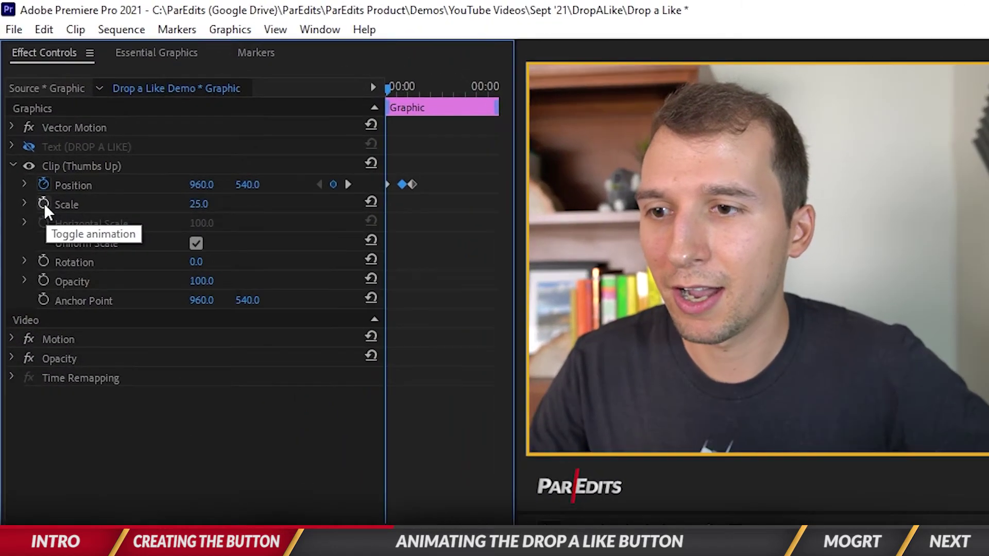
pyautogui.click(25, 115)
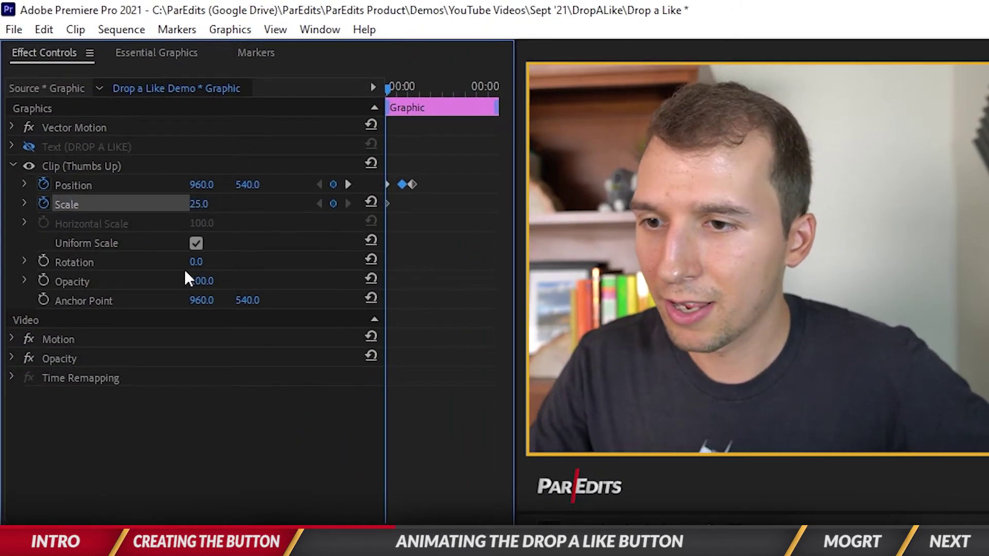
pyautogui.click(45, 261)
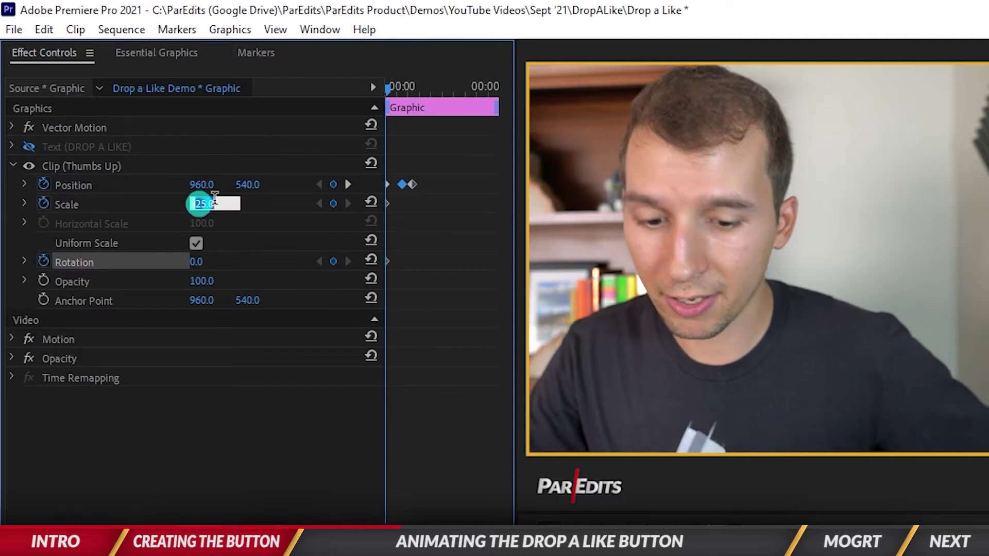
pyautogui.click(194, 261)
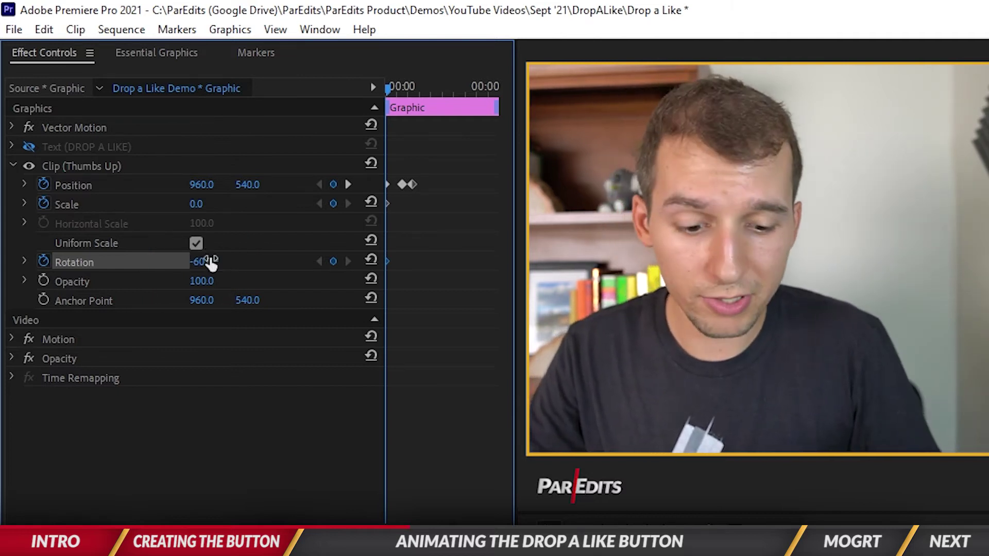
# At 00:00:00:06, set the Thumbs Up Scale to 25 and Rotation to 0°, and preview the pop-in animation.
pyautogui.press('Right')
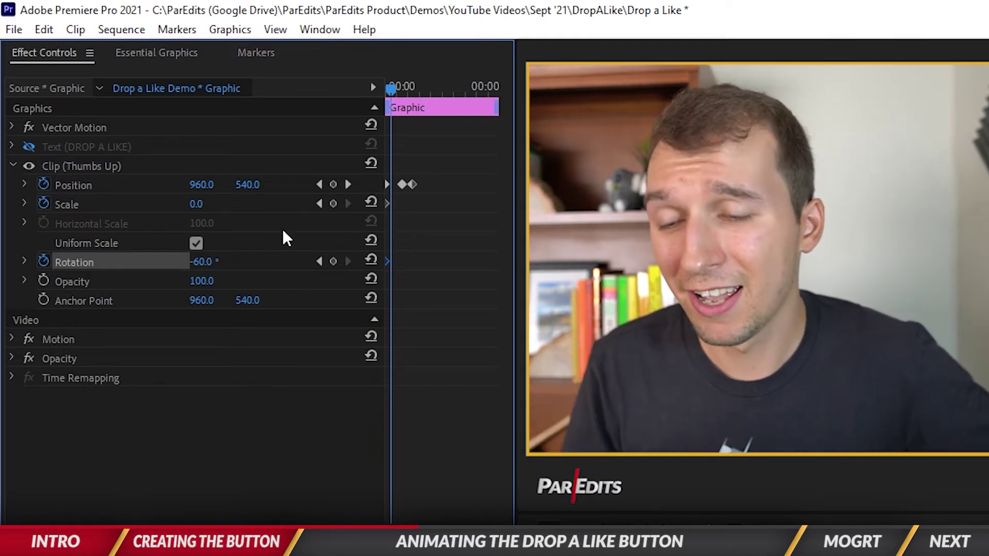
pyautogui.click(198, 204)
pyautogui.write('25')
pyautogui.press('Return')
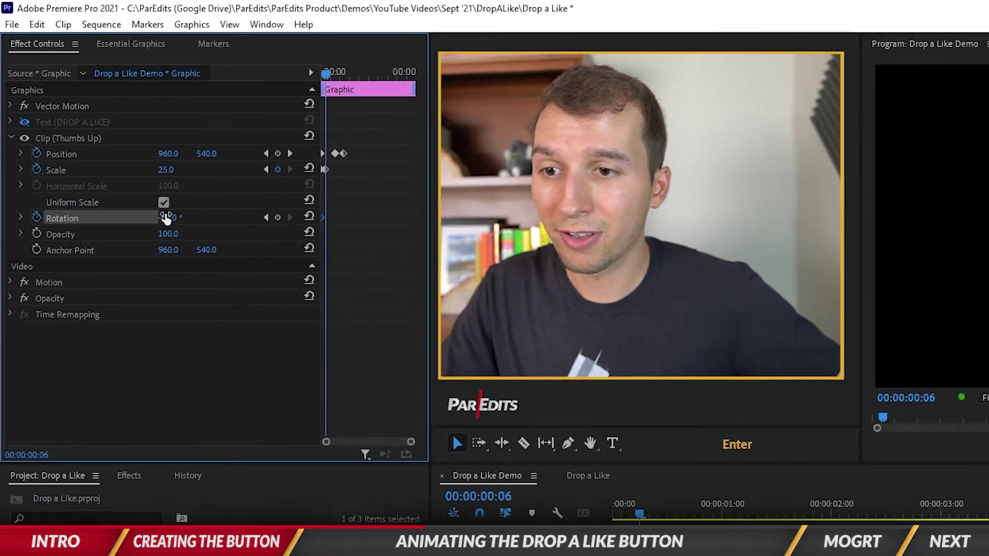
pyautogui.click(204, 261)
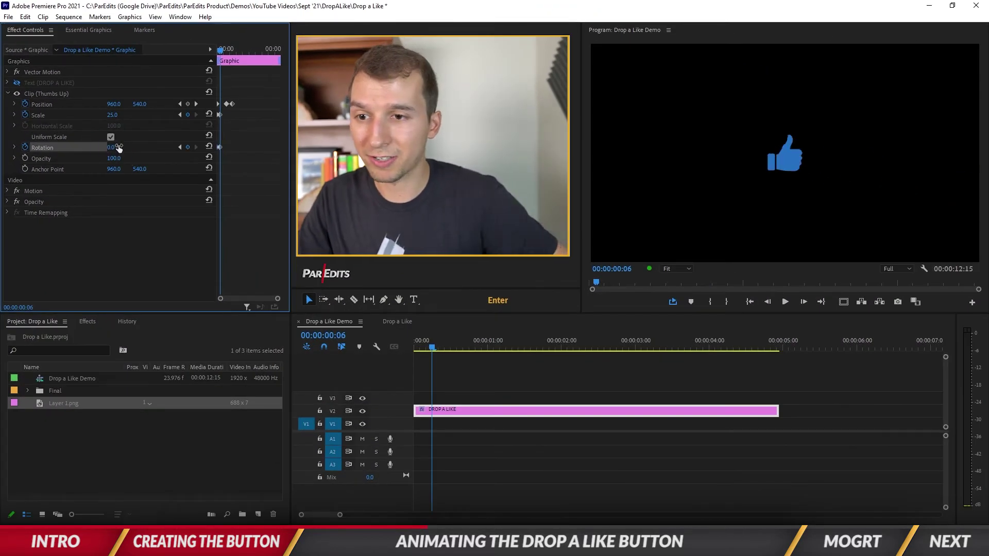
pyautogui.press('space')
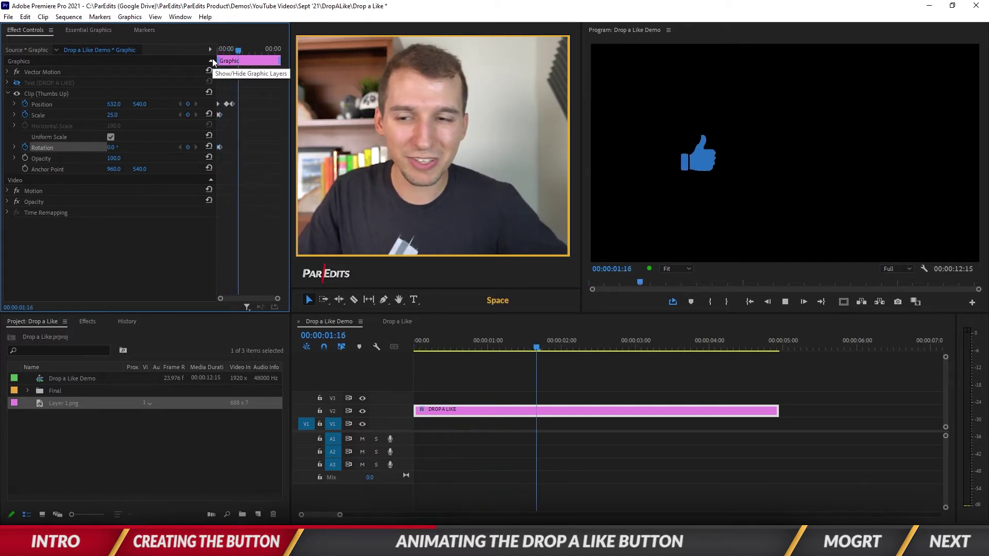
pyautogui.press('space')
pyautogui.press('space')
pyautogui.press('space')
# Apply easing to the ending Scale and Rotation keyframes of Thumbs Up and replay the animation from the start.
pyautogui.click(223, 115)
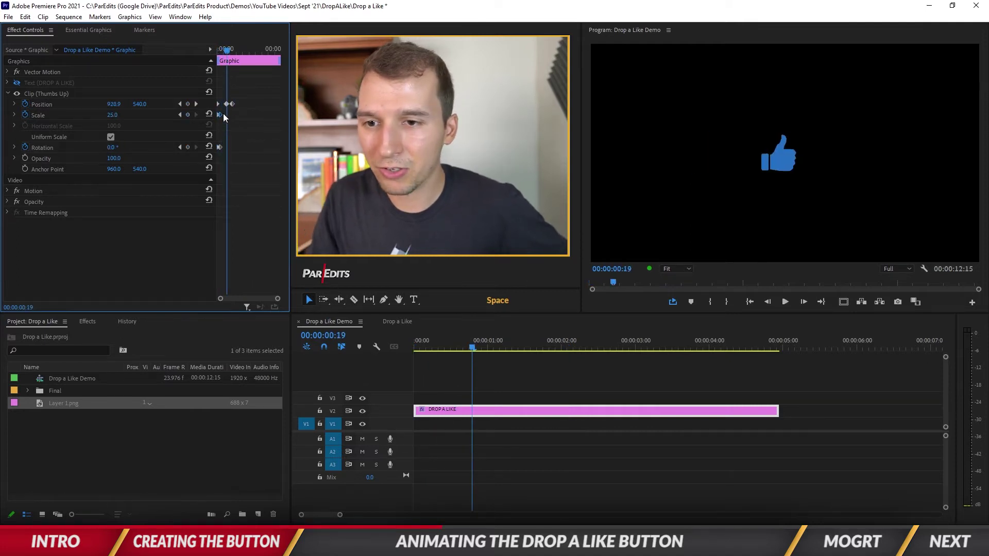
pyautogui.keyDown('shift'); pyautogui.click(222, 147); pyautogui.keyUp('shift')
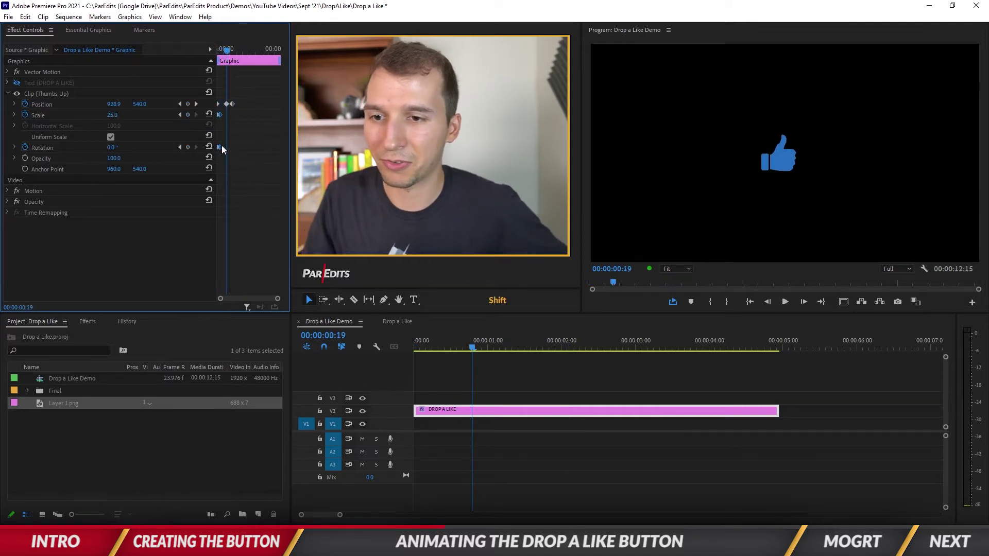
pyautogui.rightClick(222, 147)
pyautogui.click(257, 292)
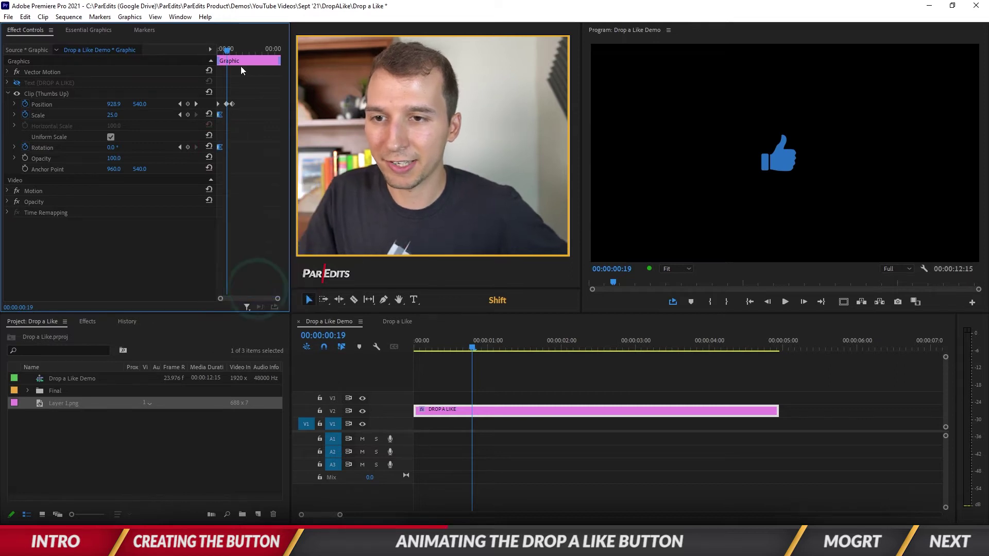
pyautogui.press('Home')
pyautogui.press('space')
pyautogui.press('Home')
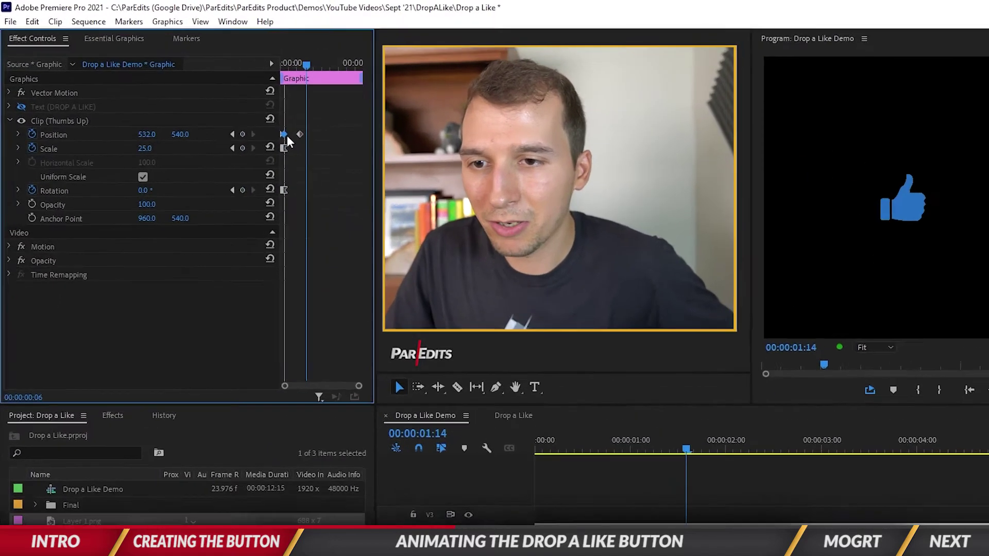
# Move the second Thumbs Up Position keyframe to 00:00:00:06 and the last Position keyframe slightly earlier.
pyautogui.moveTo(226, 104); pyautogui.dragTo(220, 104)
pyautogui.moveTo(415, 182); pyautogui.dragTo(406, 185)
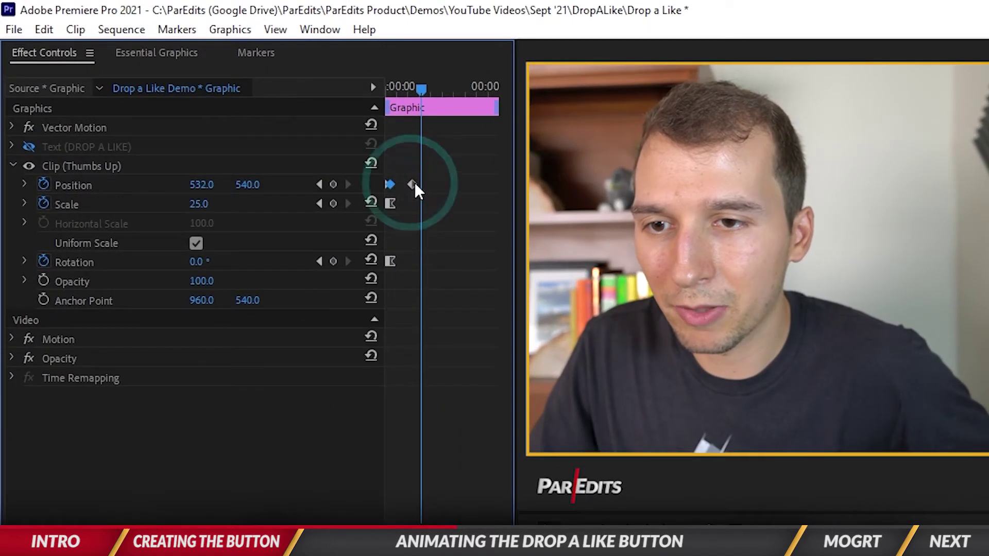
# Apply temporal Ease Out to the second Thumbs Up Position keyframe and Ease In to the last one, and preview the slide from the start.
pyautogui.rightClick(396, 186)
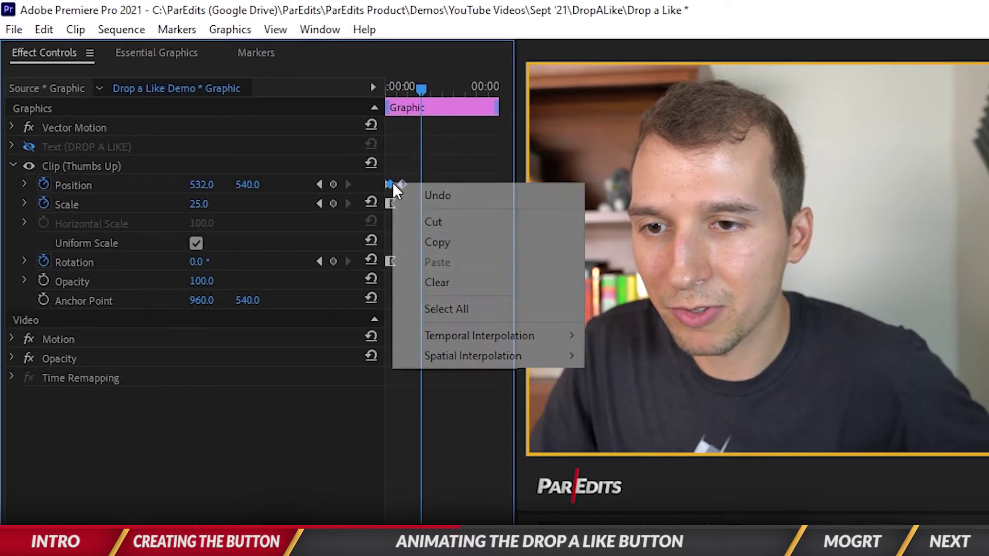
pyautogui.moveTo(485, 336)
pyautogui.click(632, 463)
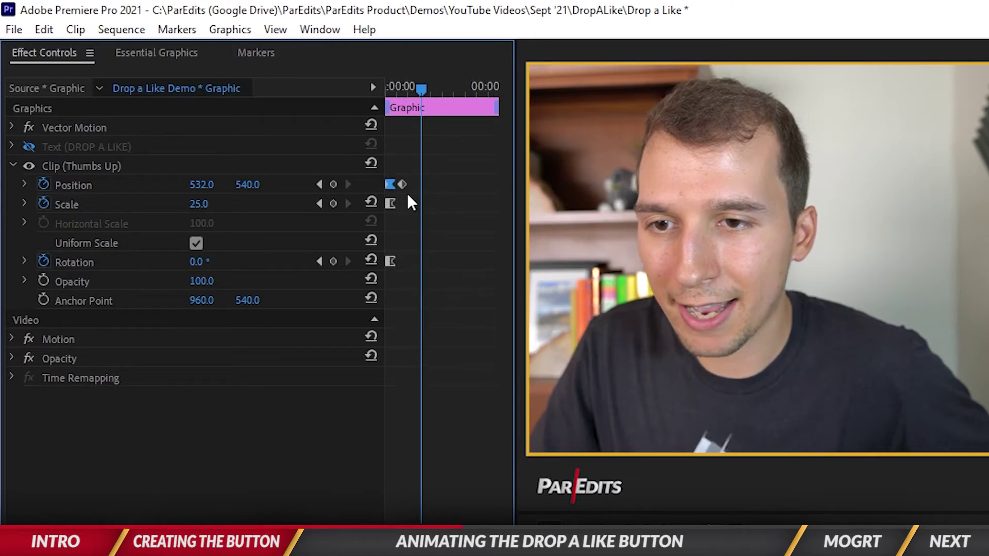
pyautogui.rightClick(404, 184)
pyautogui.click(531, 337)
pyautogui.click(670, 445)
pyautogui.click(413, 85)
pyautogui.press('space')
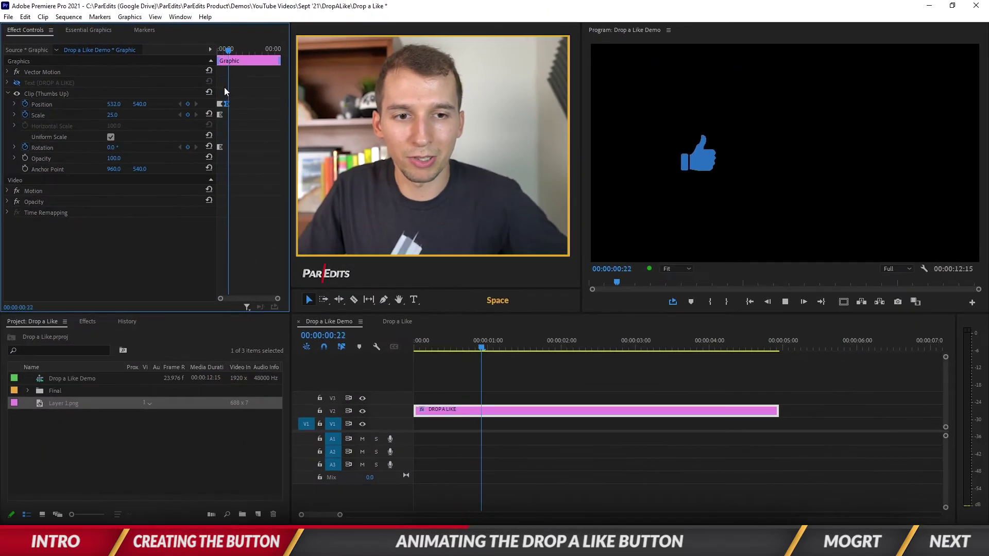
pyautogui.keyDown('shift'); pyautogui.click(235, 48); pyautogui.keyUp('shift')
pyautogui.moveTo(230, 48); pyautogui.dragTo(218, 49)
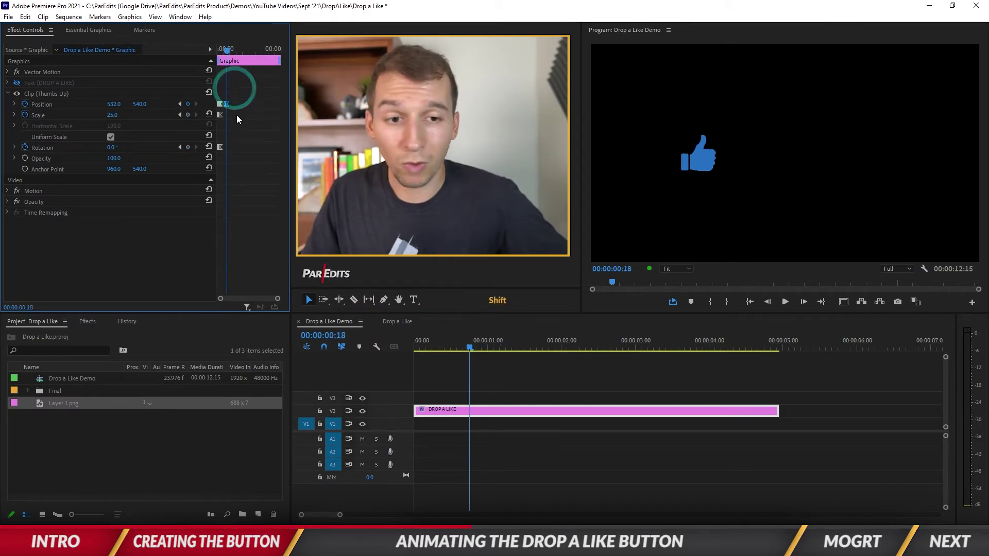
pyautogui.press('space')
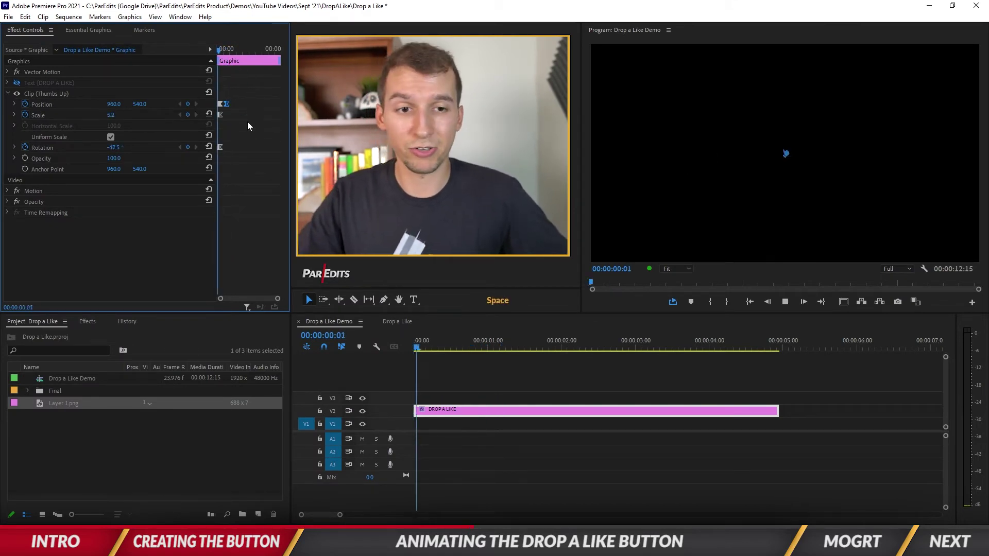
# At 00:00:00:18, add an Opacity keyframe of 0% to the DROP A LIKE text.
pyautogui.moveTo(237, 49); pyautogui.dragTo(227, 47)
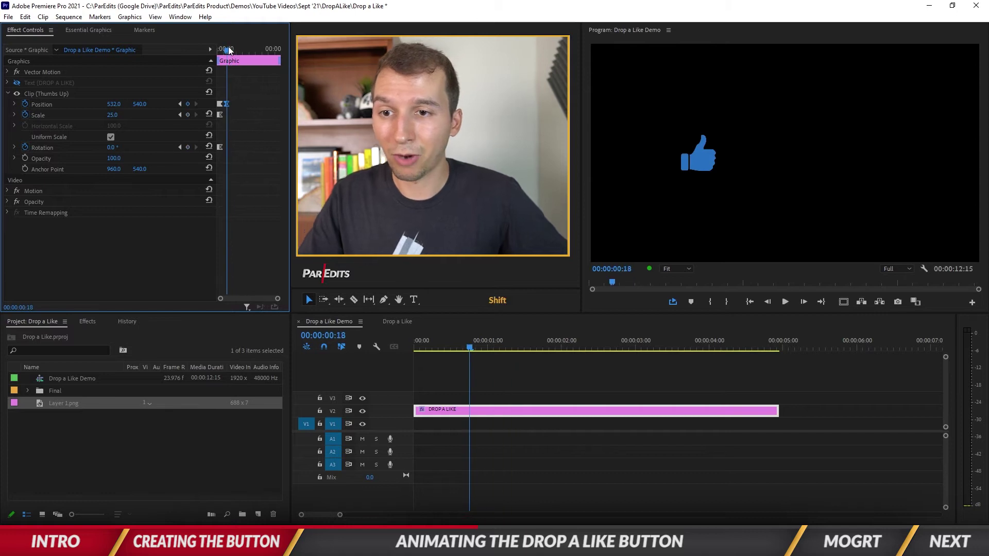
pyautogui.click(8, 83)
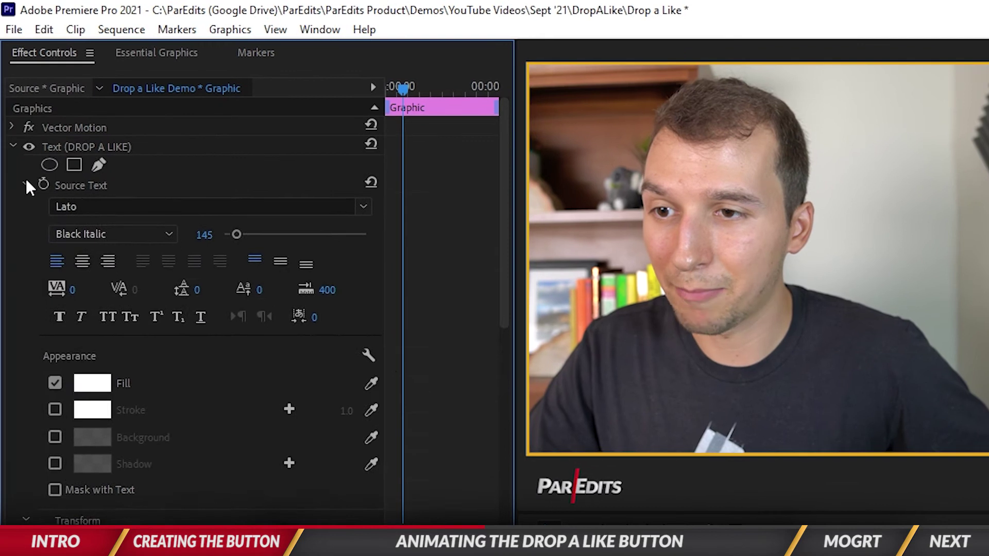
pyautogui.click(24, 168)
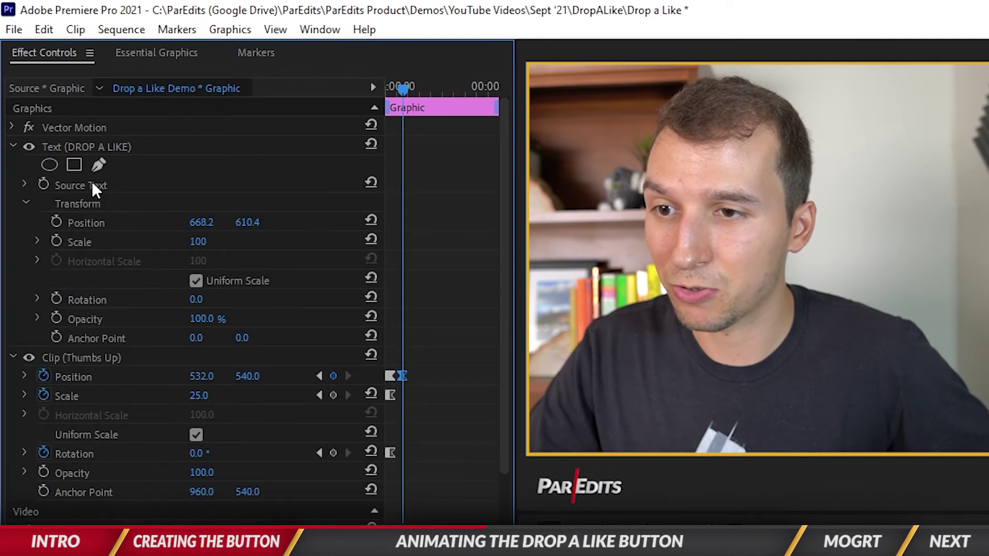
pyautogui.click(81, 321)
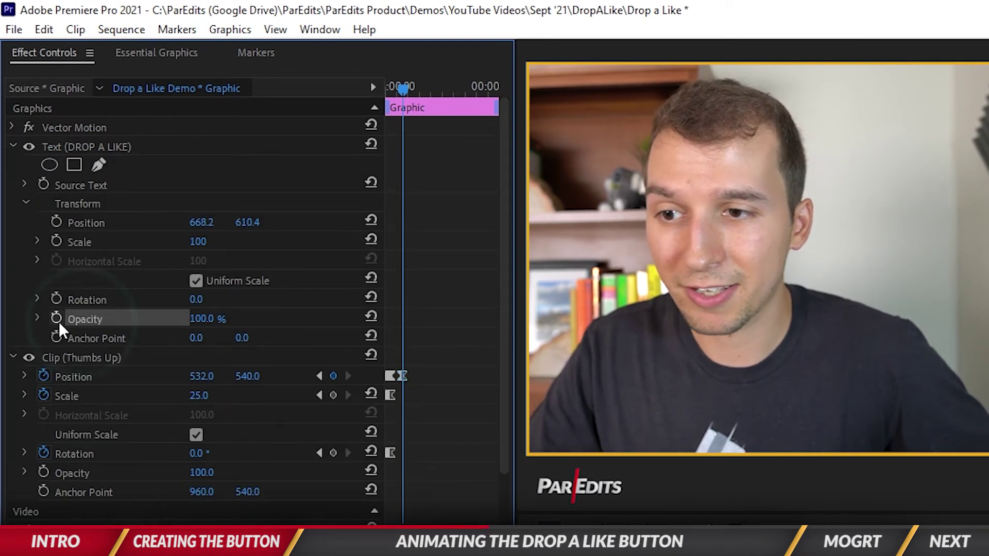
pyautogui.click(57, 318)
pyautogui.click(202, 319)
pyautogui.write('0')
pyautogui.press('Return')
# At 00:00:01:00, set the DROP A LIKE text's Opacity to 100% and play the animation from the start.
pyautogui.click(211, 315)
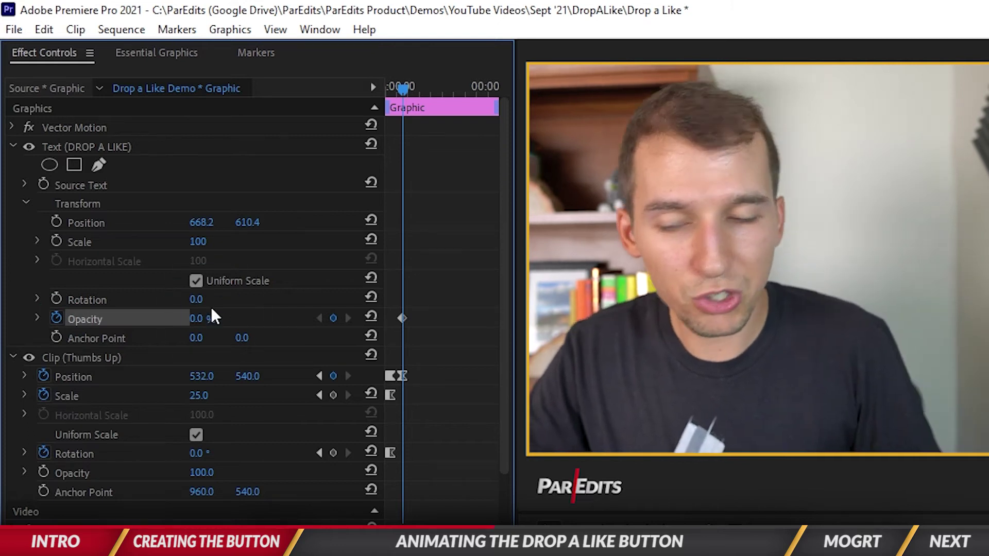
pyautogui.click(211, 316)
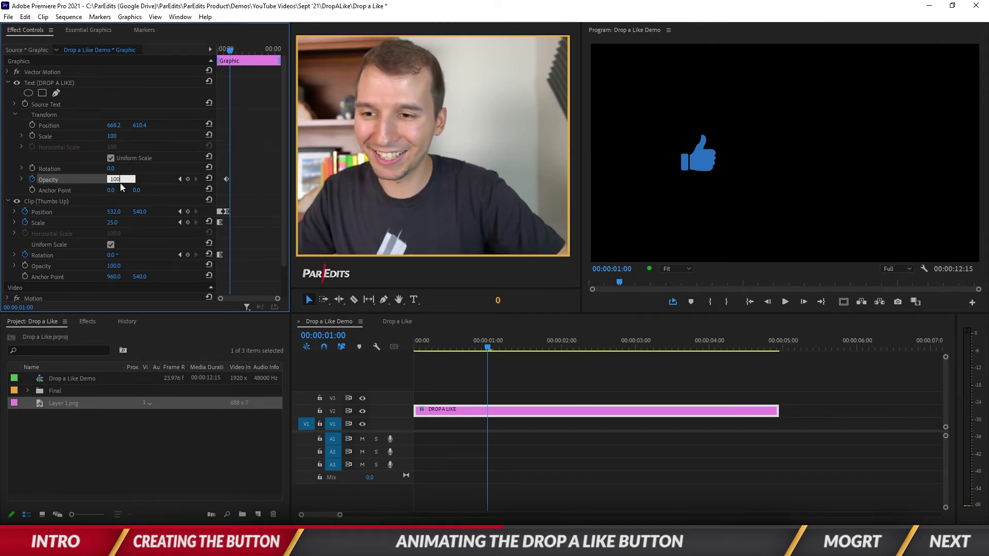
pyautogui.click(220, 51)
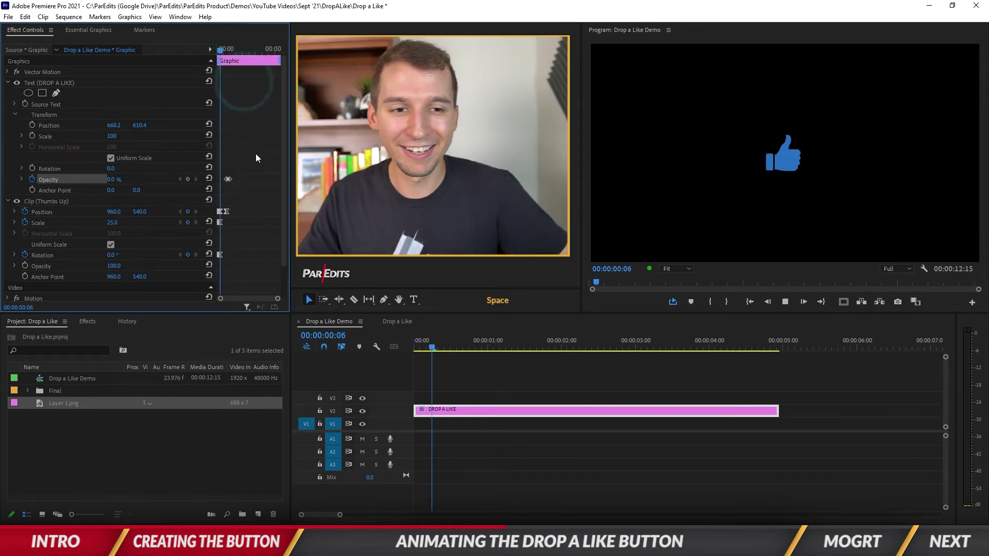
pyautogui.click(219, 50)
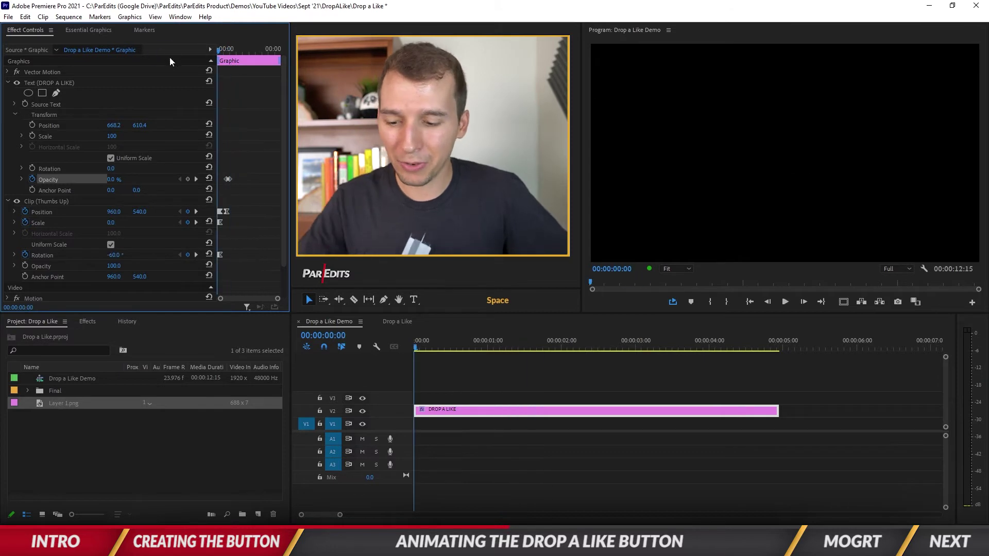
pyautogui.press('space')
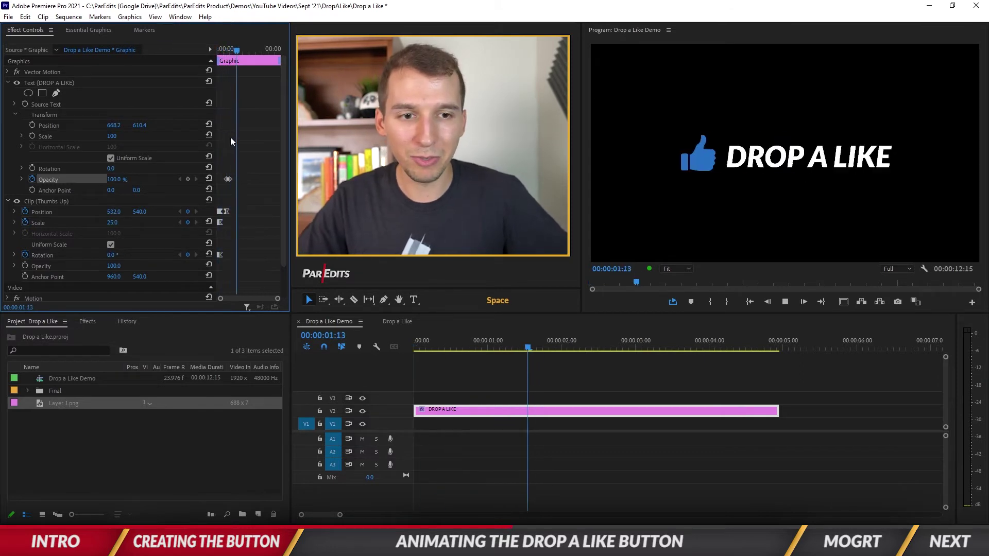
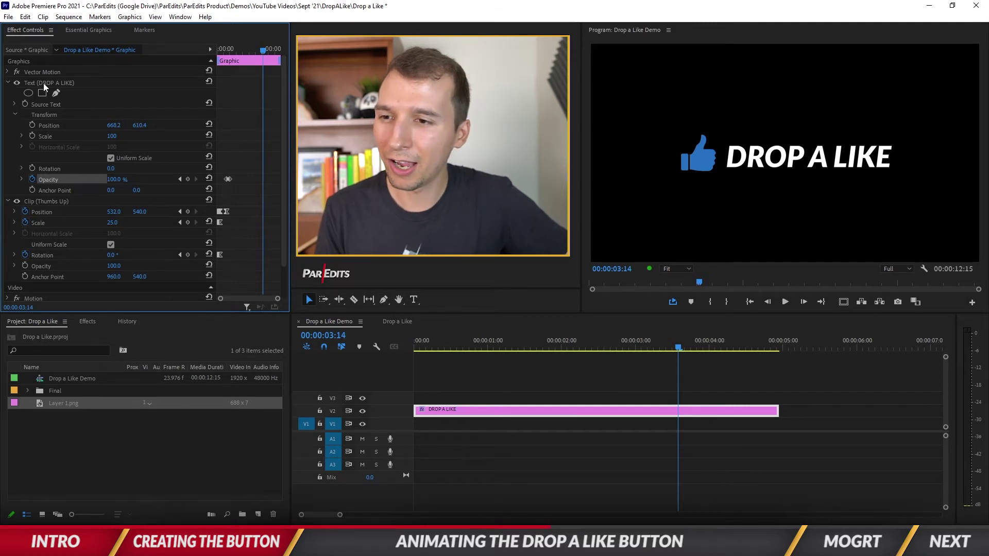
# Add a Thumbs Up Position keyframe at 00:00:03:14 and set its temporal interpolation to Linear.
pyautogui.click(39, 197)
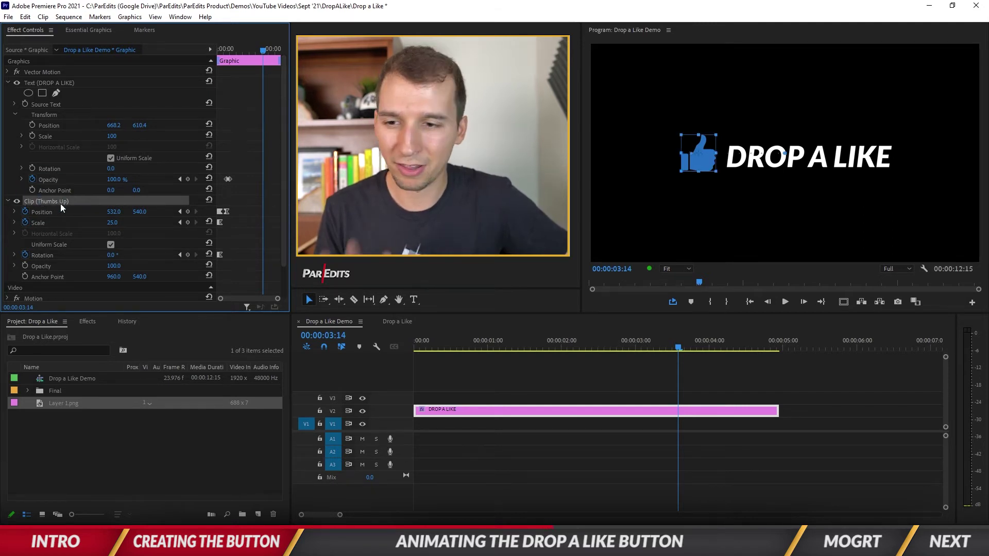
pyautogui.click(188, 212)
pyautogui.rightClick(263, 212)
pyautogui.moveTo(323, 301)
pyautogui.click(399, 298)
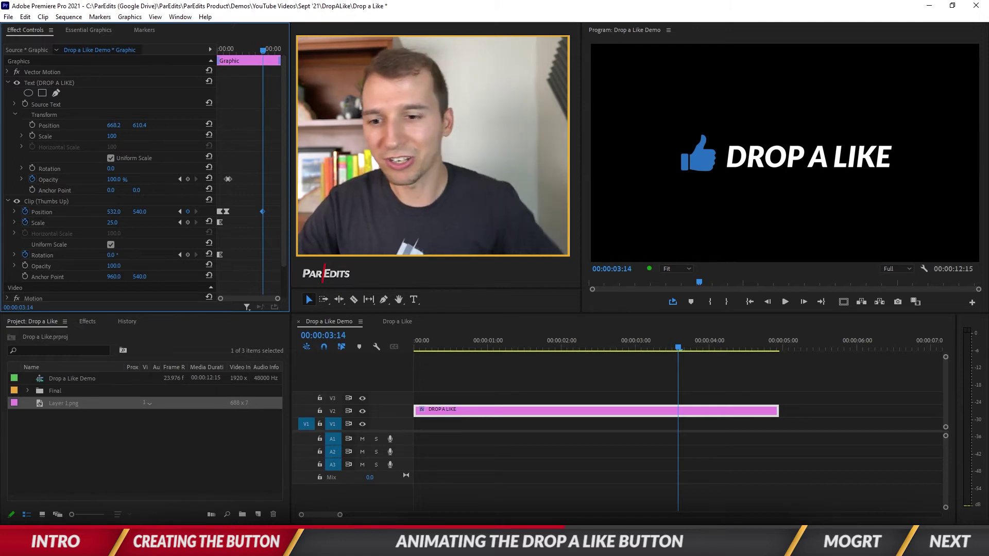
# At 00:00:04:02, set the Thumbs Up horizontal Position to 1630 so it sits past the end of the text.
pyautogui.press('shift')
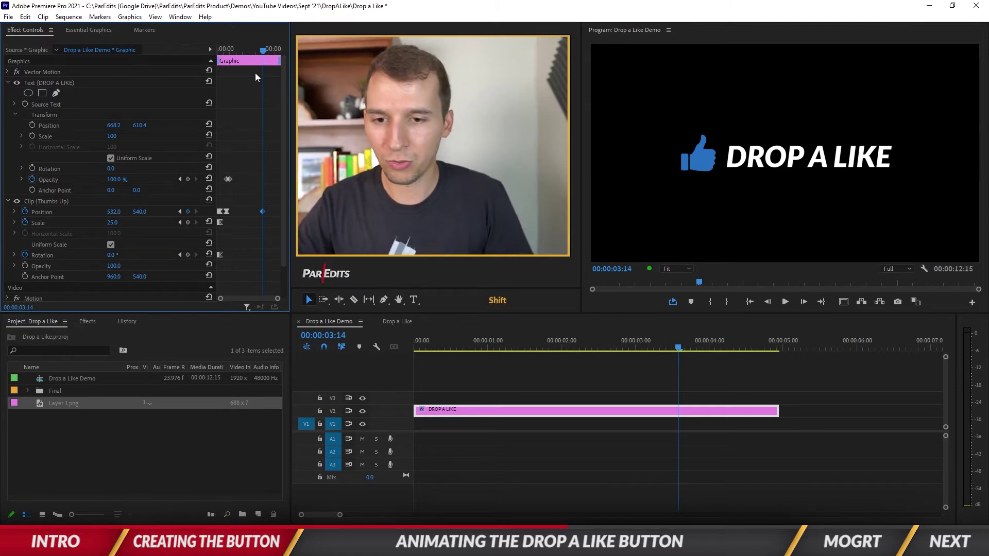
pyautogui.hotkey('shift', 'Right')
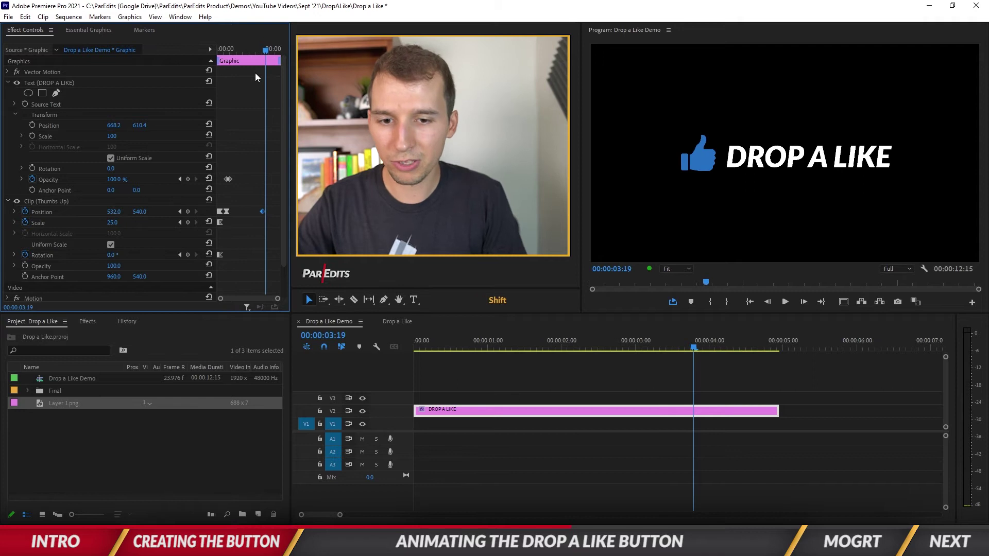
pyautogui.hotkey('shift', 'Right')
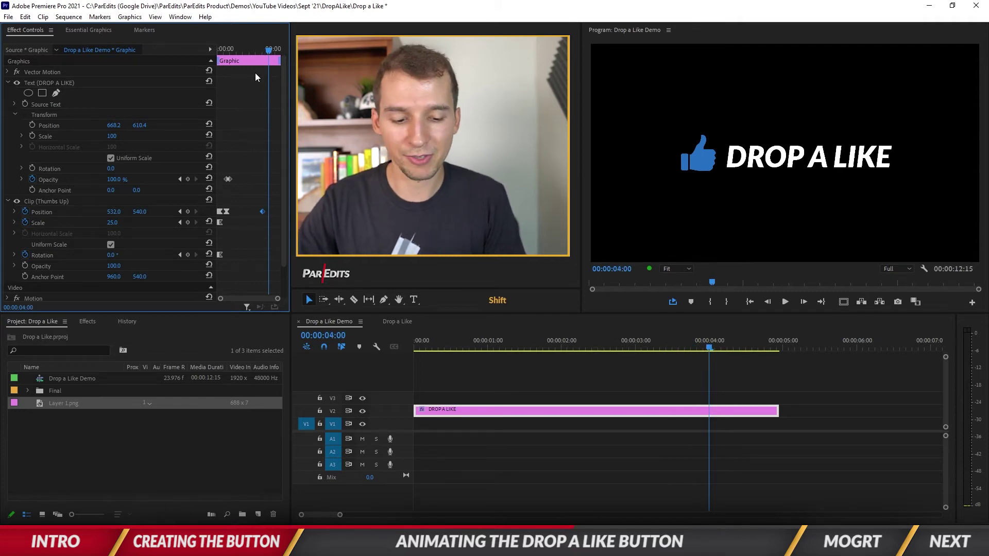
pyautogui.press('Right')
pyautogui.press('Right')
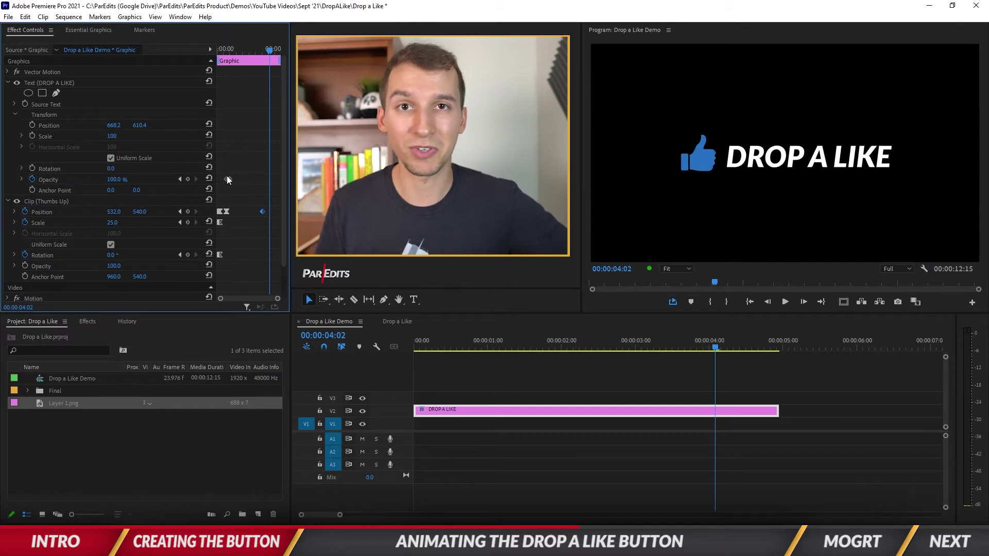
pyautogui.moveTo(113, 211); pyautogui.dragTo(620, 211)
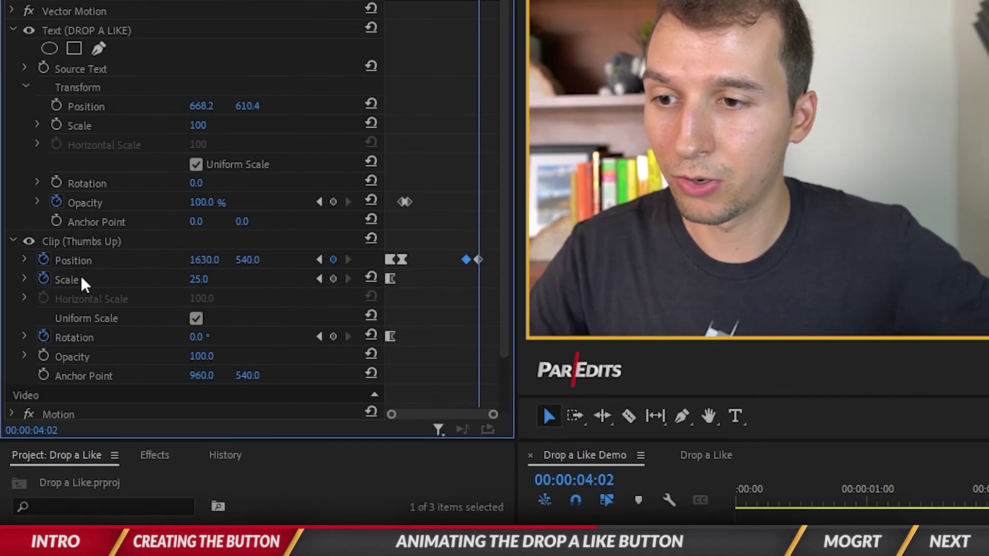
# Add Thumbs Up Scale and Rotation keyframes at 00:00:04:02 and set both to Linear interpolation.
pyautogui.click(333, 279)
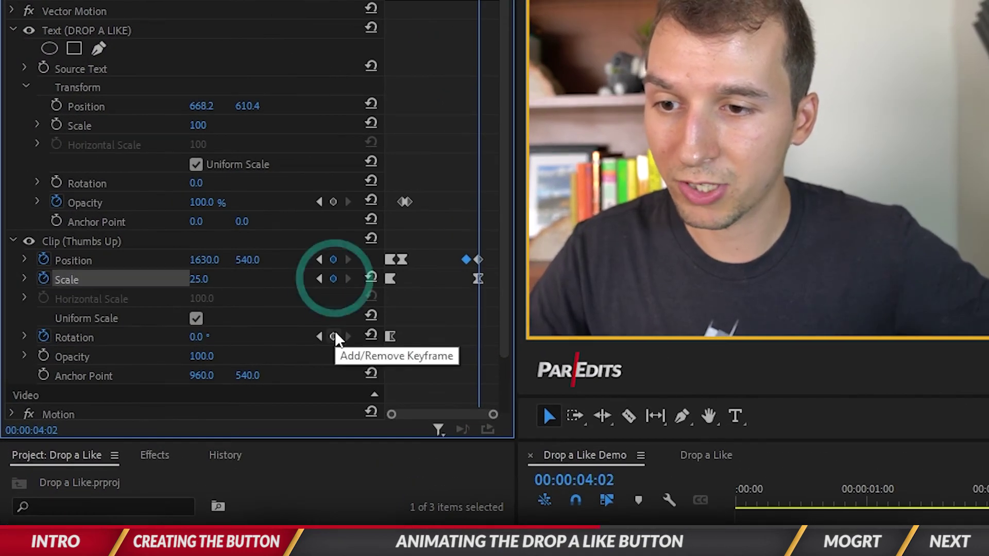
pyautogui.click(334, 336)
pyautogui.rightClick(478, 278)
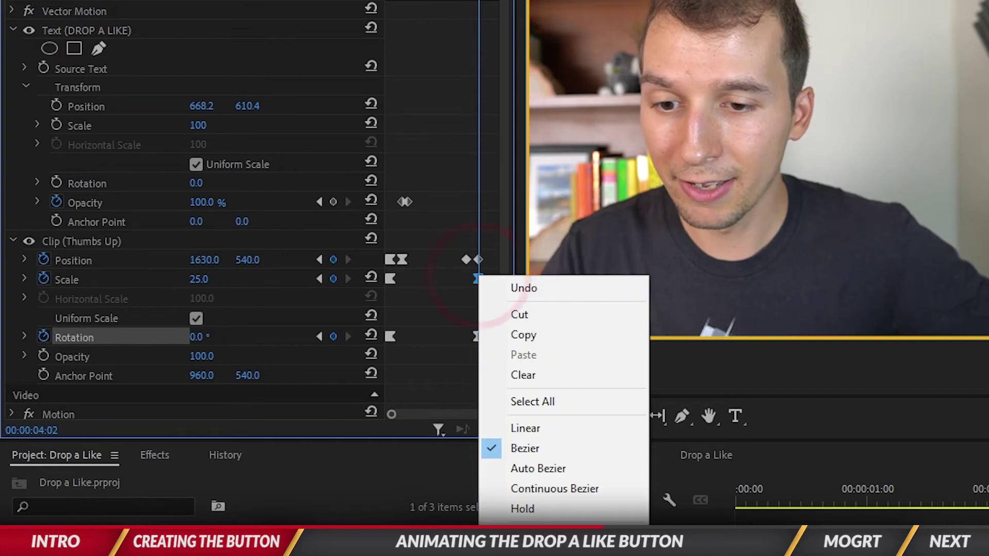
pyautogui.click(532, 435)
pyautogui.rightClick(478, 337)
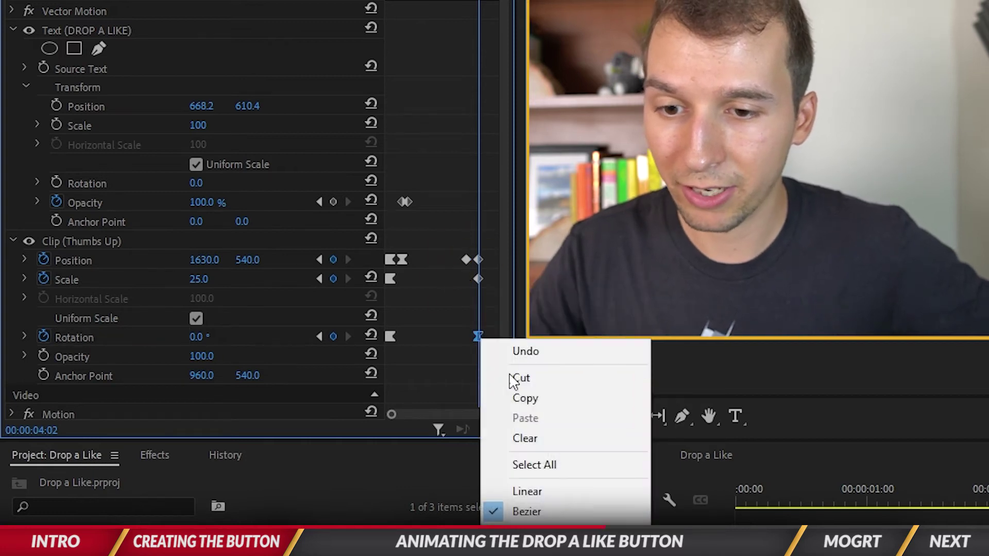
pyautogui.click(536, 489)
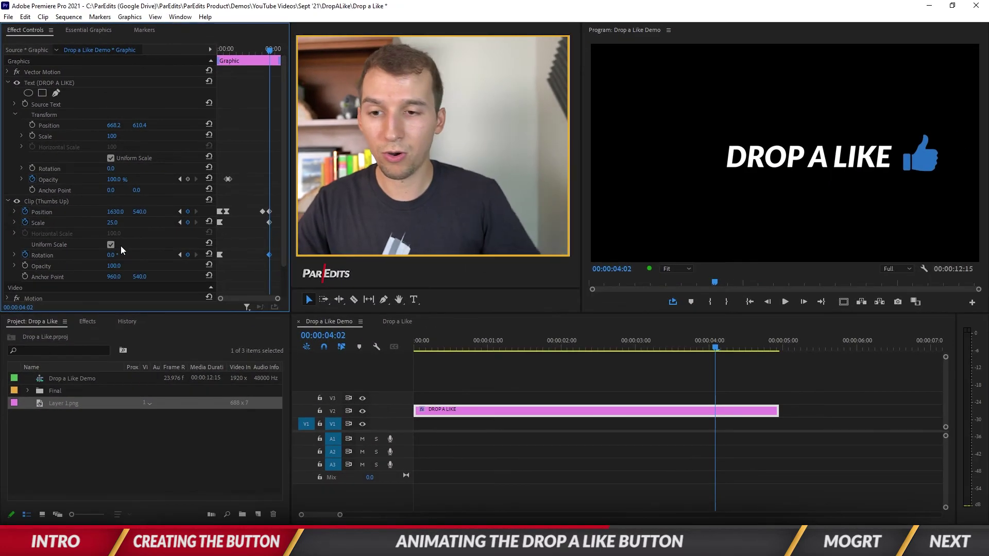
# At 00:00:04:08, set the Thumbs Up Scale to 0 and Rotation to -180°, and scrub through the spin-out.
pyautogui.hotkey('shift', 'Right')
pyautogui.press('Right')
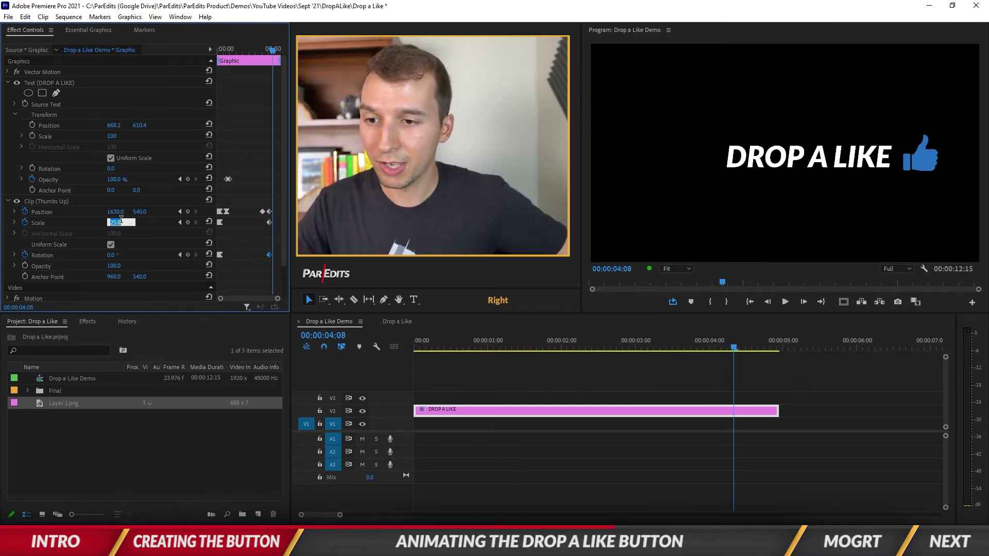
pyautogui.click(112, 223)
pyautogui.write('0')
pyautogui.press('Return')
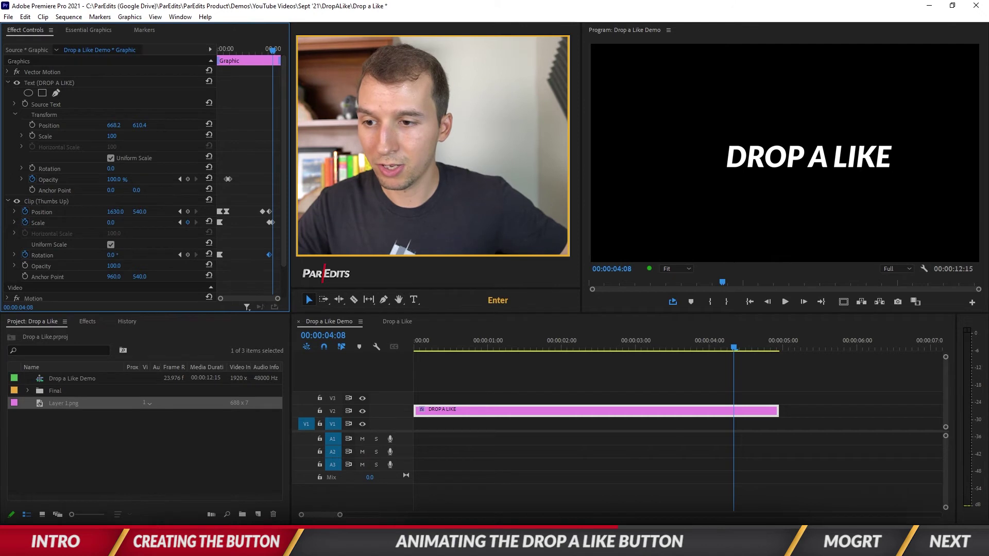
pyautogui.click(113, 255)
pyautogui.write('-180')
pyautogui.press('Return')
pyautogui.scroll(6, 751, 233)
pyautogui.scroll(-2, 775, 237)
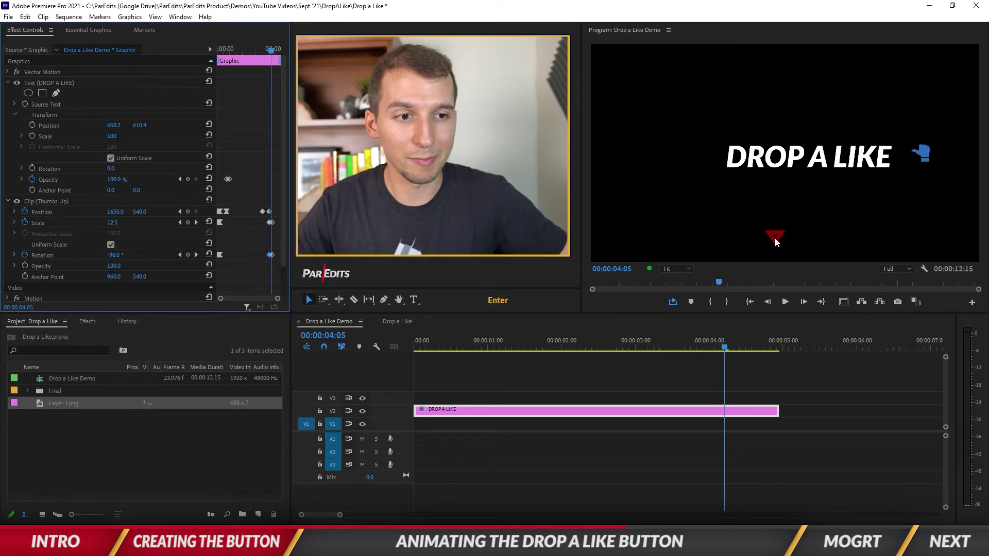
# Return to 00:00:04:02 and apply Ease Out to the Thumbs Up Scale and Rotation keyframes there.
pyautogui.scroll(2, 774, 236)
pyautogui.scroll(3, 774, 236)
pyautogui.scroll(-3, 775, 237)
pyautogui.scroll(2, 270, 298)
pyautogui.click(264, 257)
pyautogui.rightClick(252, 222)
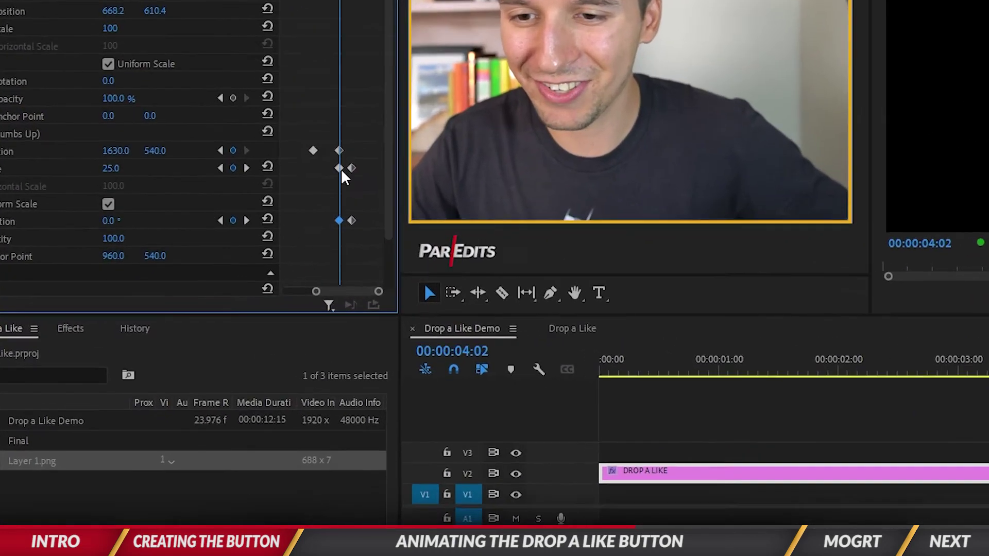
pyautogui.click(403, 437)
pyautogui.rightClick(360, 212)
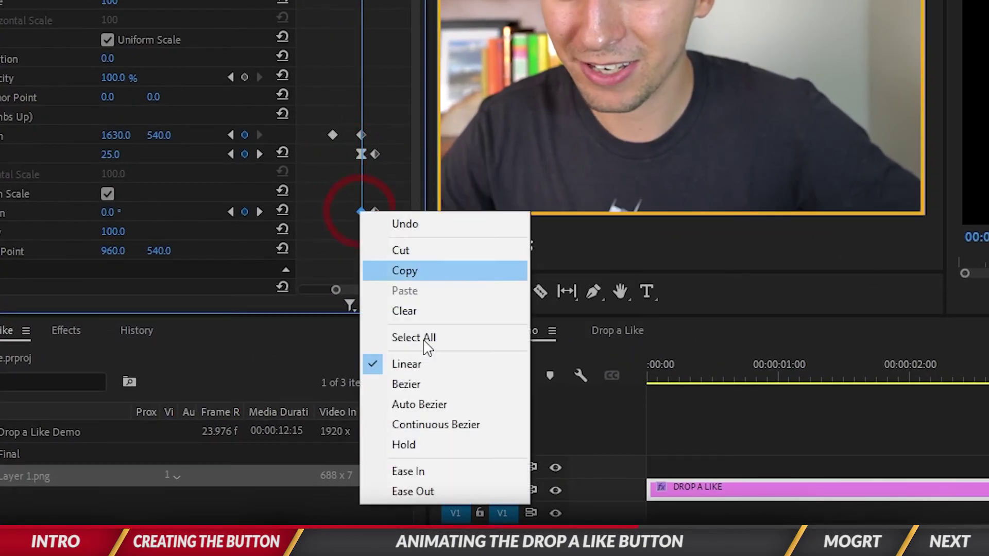
pyautogui.click(404, 486)
# Apply Ease In to the final Thumbs Up Scale and Rotation keyframes and play back the exit from around 00:00:03:14.
pyautogui.rightClick(375, 154)
pyautogui.click(423, 417)
pyautogui.rightClick(375, 212)
pyautogui.click(399, 470)
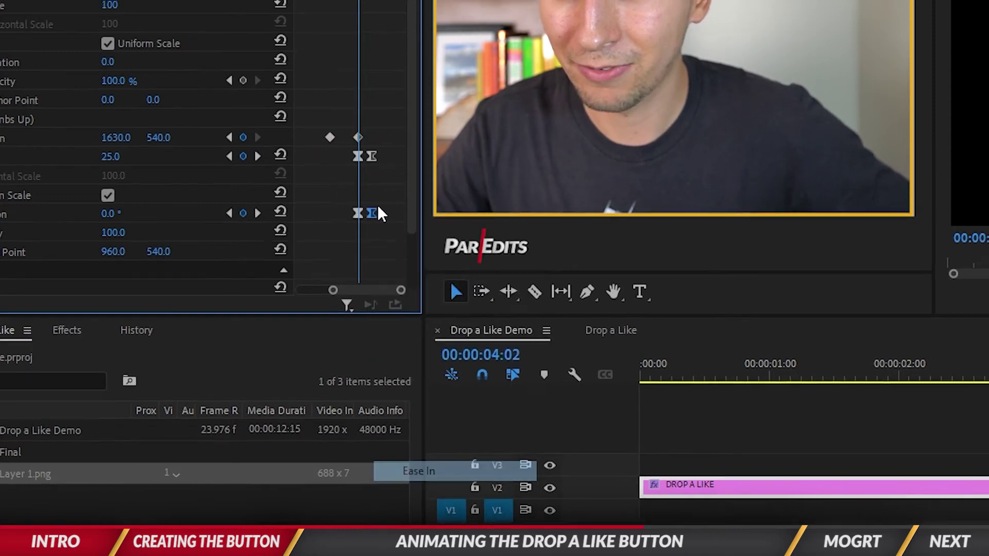
pyautogui.rightClick(239, 51)
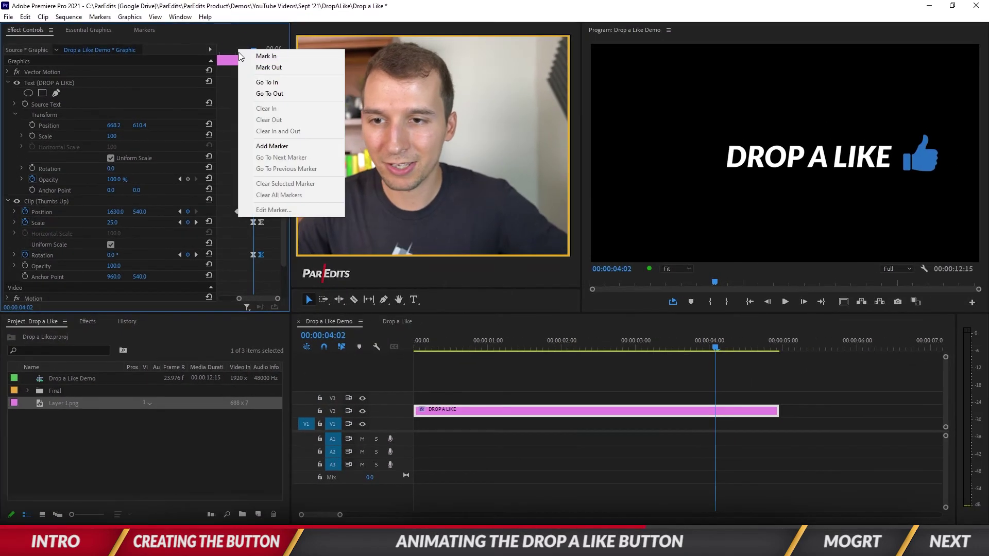
pyautogui.click(236, 53)
pyautogui.press('space')
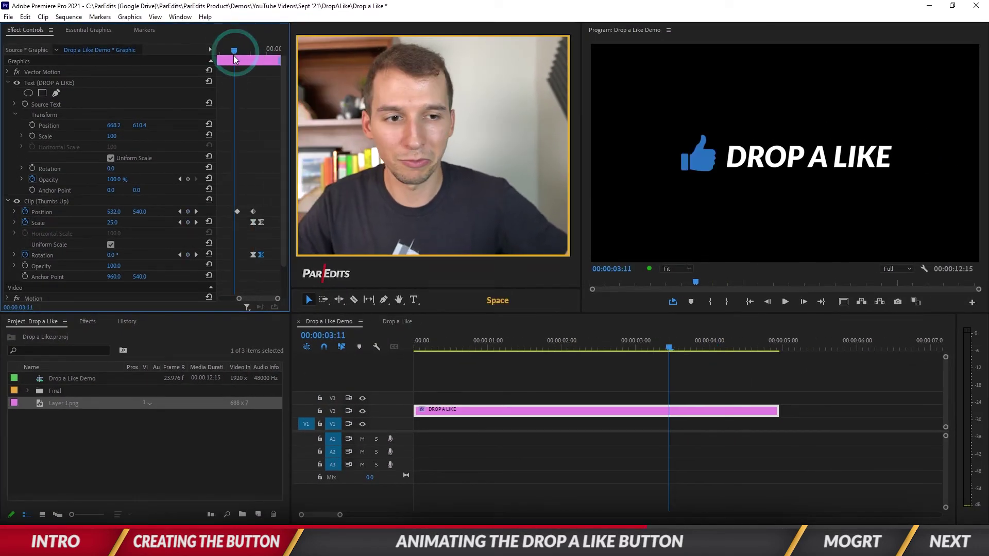
pyautogui.click(238, 49)
pyautogui.click(236, 49)
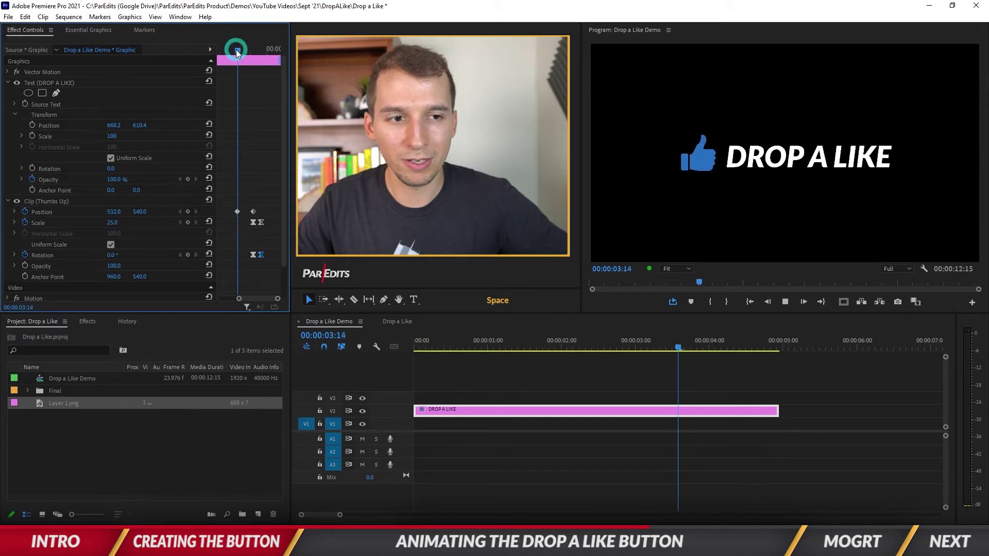
# Apply Ease In to the Thumbs Up's final Position keyframe and Ease Out to the preceding Position keyframe that starts its exit slide.
pyautogui.click(238, 49)
pyautogui.press('space')
pyautogui.moveTo(240, 49); pyautogui.dragTo(245, 50)
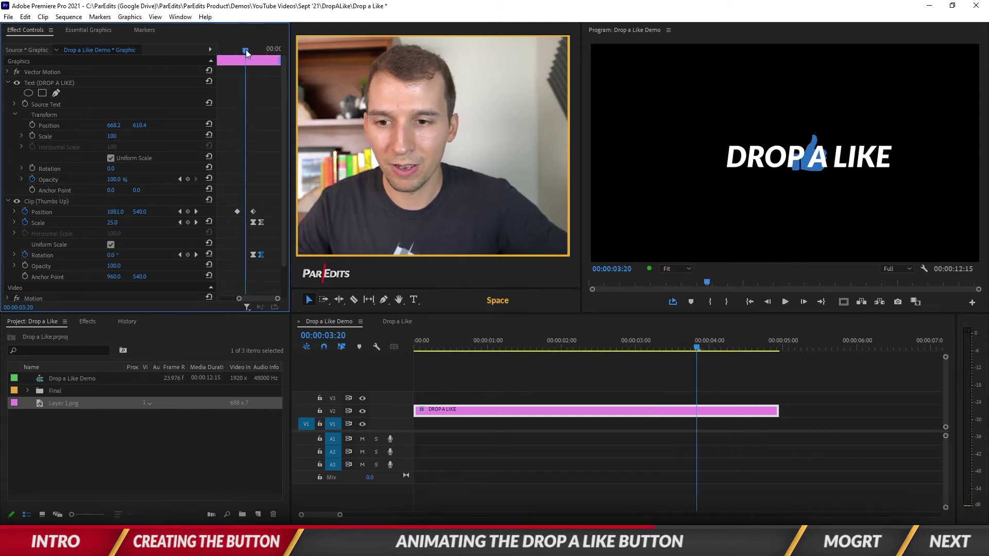
pyautogui.rightClick(253, 211)
pyautogui.moveTo(288, 295)
pyautogui.click(419, 357)
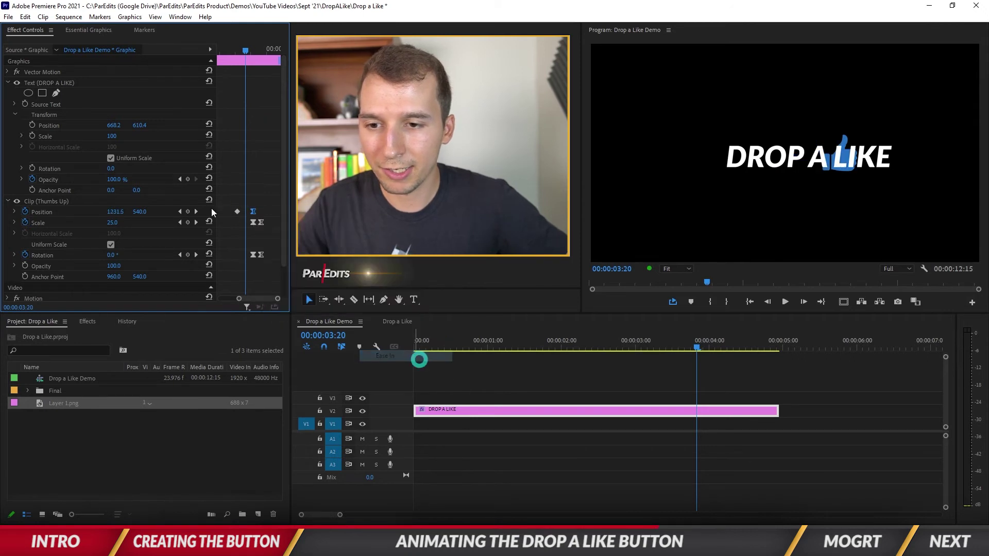
pyautogui.rightClick(236, 212)
pyautogui.moveTo(320, 299)
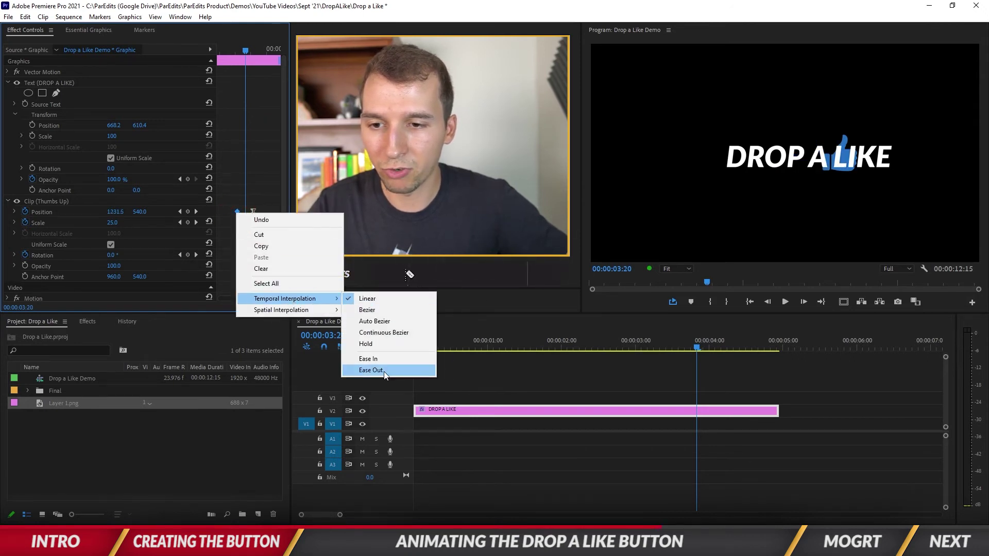
pyautogui.click(419, 370)
# Play back the eased thumbs-up slide and scrub to 00:00:03:20, where it passes over the text.
pyautogui.click(224, 53)
pyautogui.press('space')
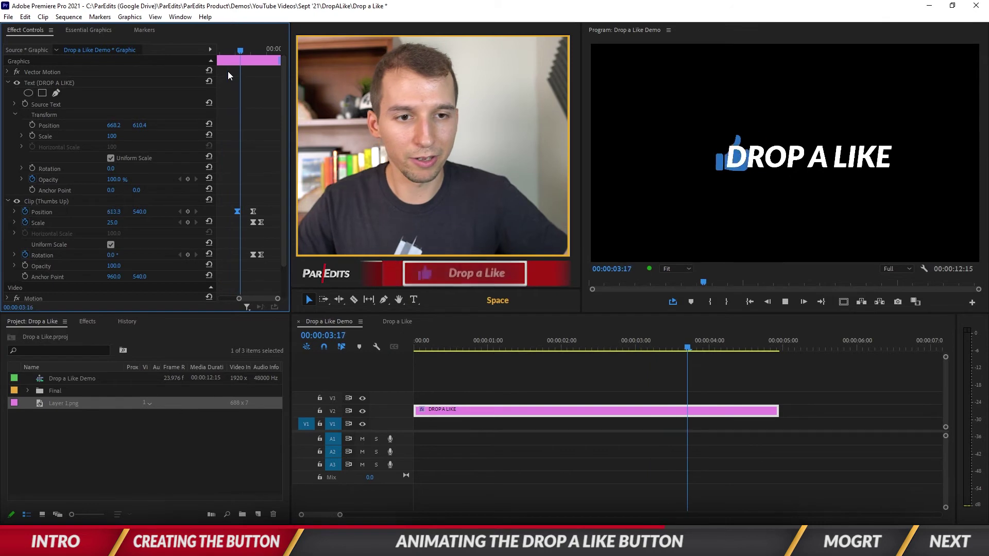
pyautogui.click(219, 52)
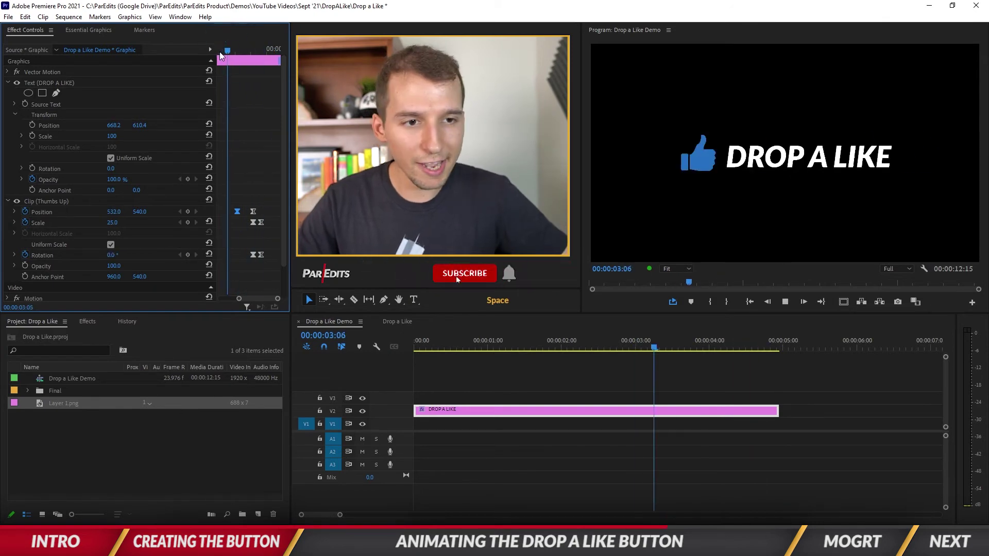
pyautogui.moveTo(219, 51); pyautogui.dragTo(246, 58)
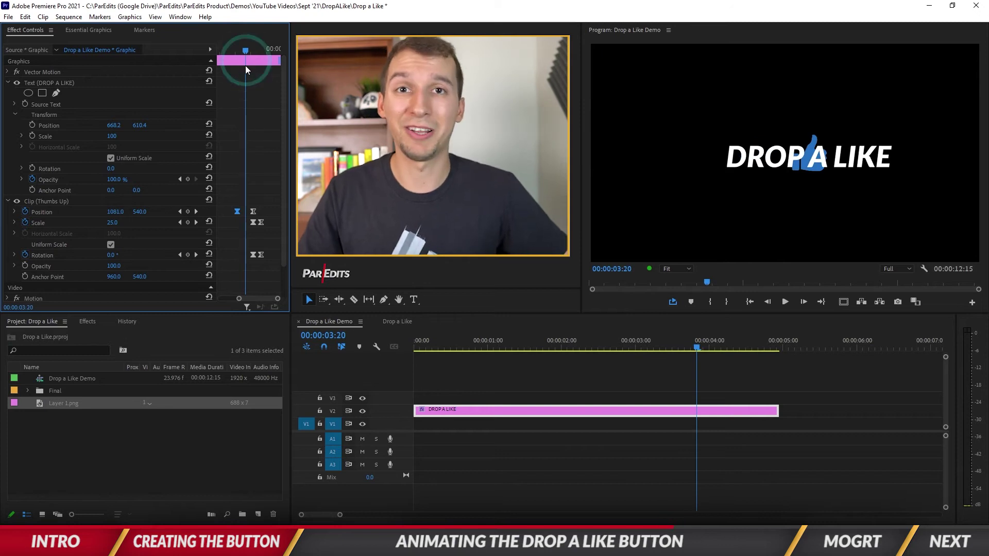
# Collapse the text properties and move the Thumbs Up layer above the DROP A LIKE text layer.
pyautogui.click(8, 83)
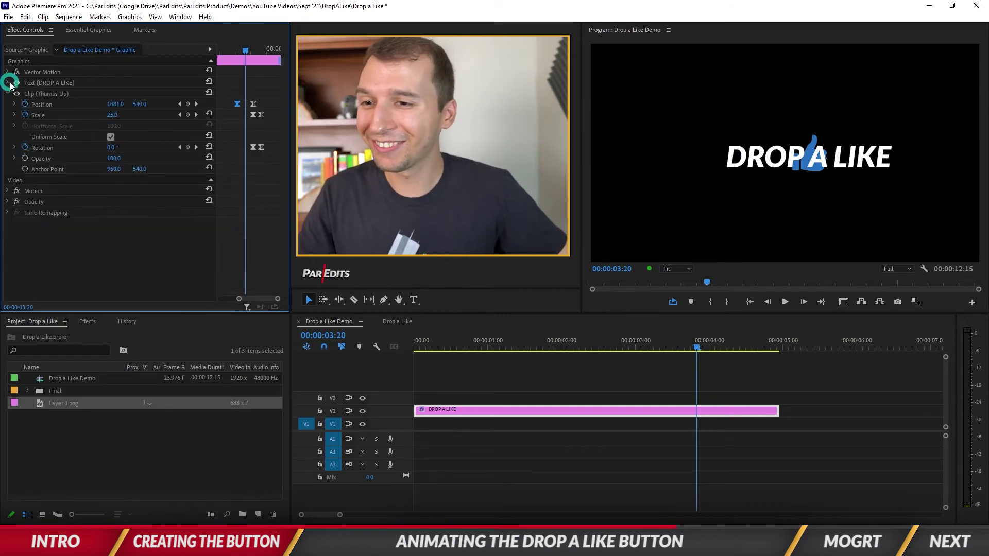
pyautogui.click(41, 94)
pyautogui.moveTo(42, 94); pyautogui.dragTo(48, 81)
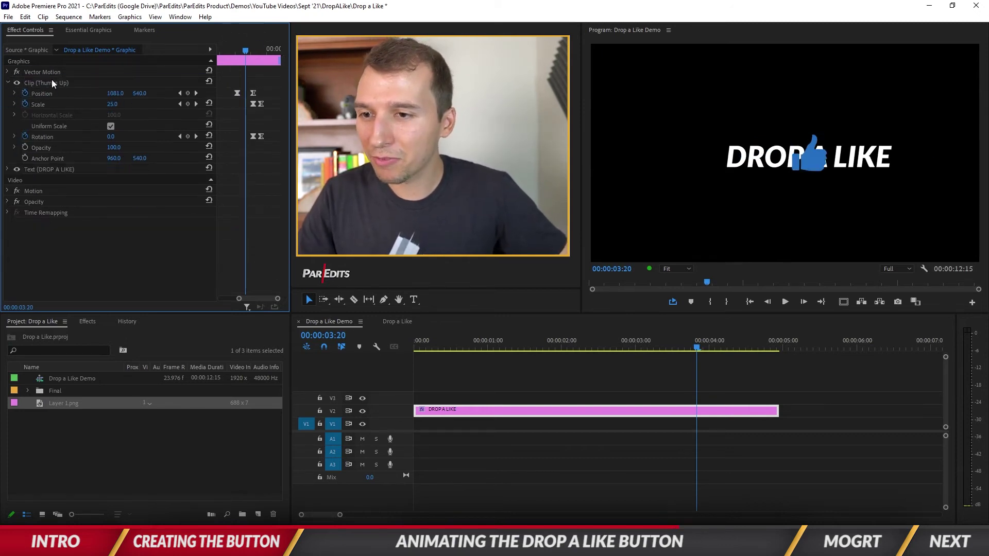
# At 00:00:03:15, add a rectangular mask to the DROP A LIKE text layer.
pyautogui.press('Right')
pyautogui.press('Left')
pyautogui.press('Left')
pyautogui.press('Left')
pyautogui.press('Left')
pyautogui.press('Left')
pyautogui.press('Left')
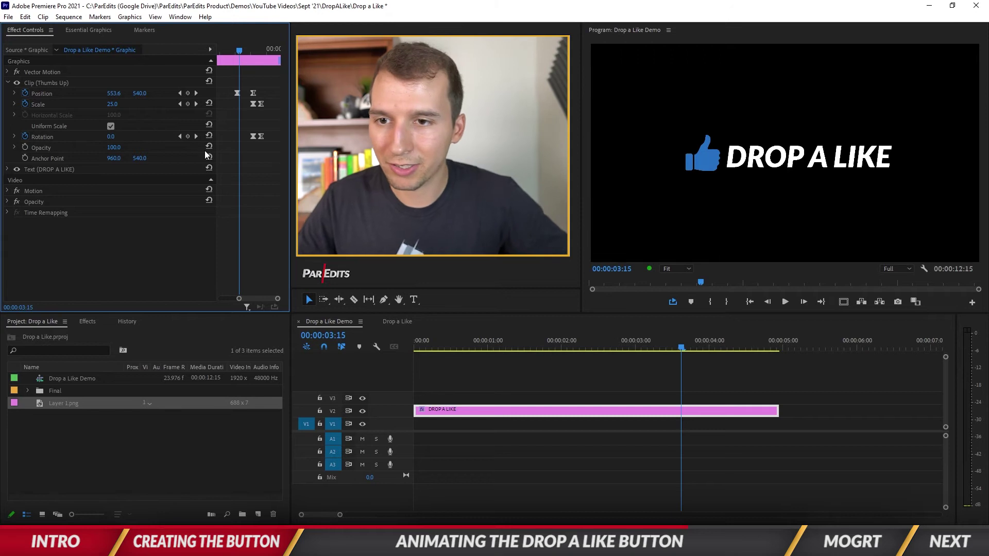
pyautogui.click(40, 168)
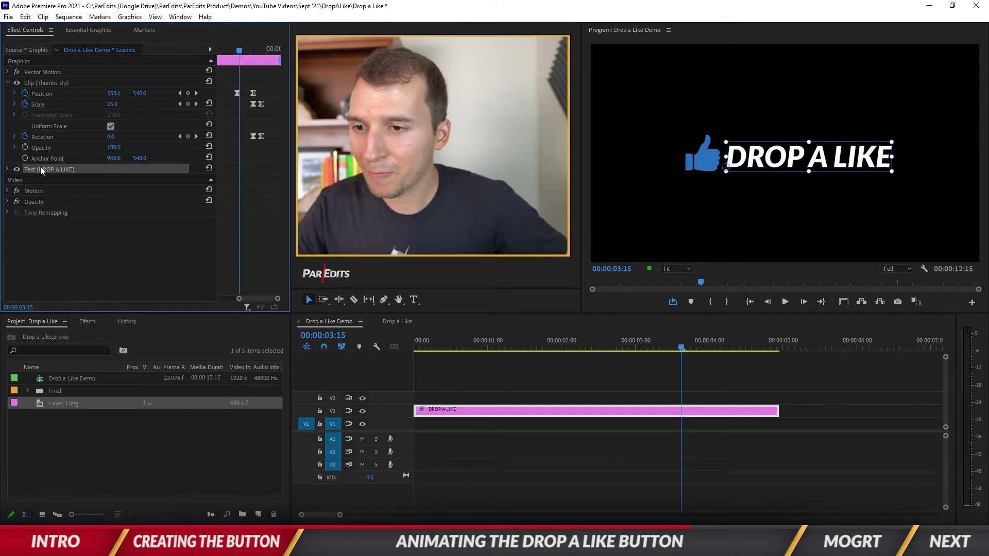
pyautogui.click(7, 169)
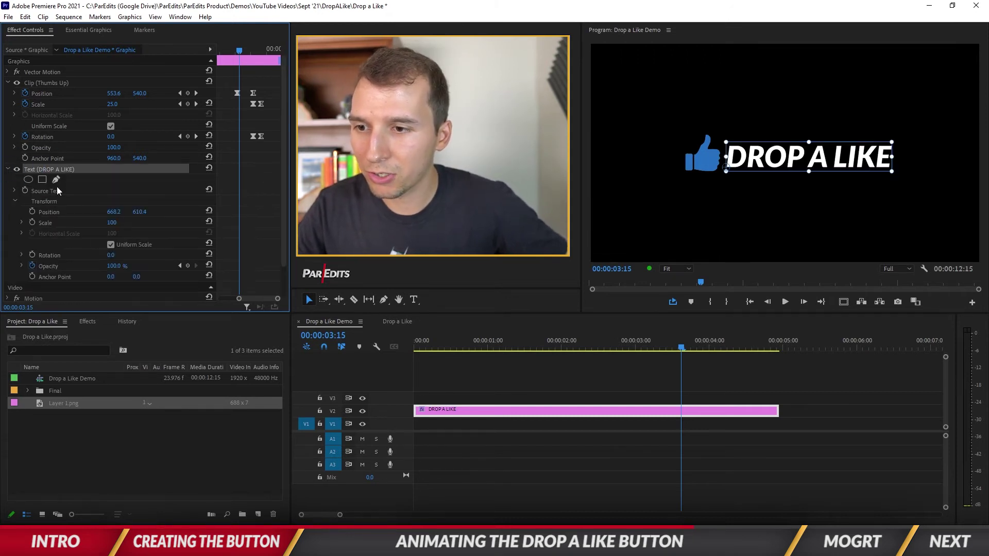
pyautogui.click(43, 179)
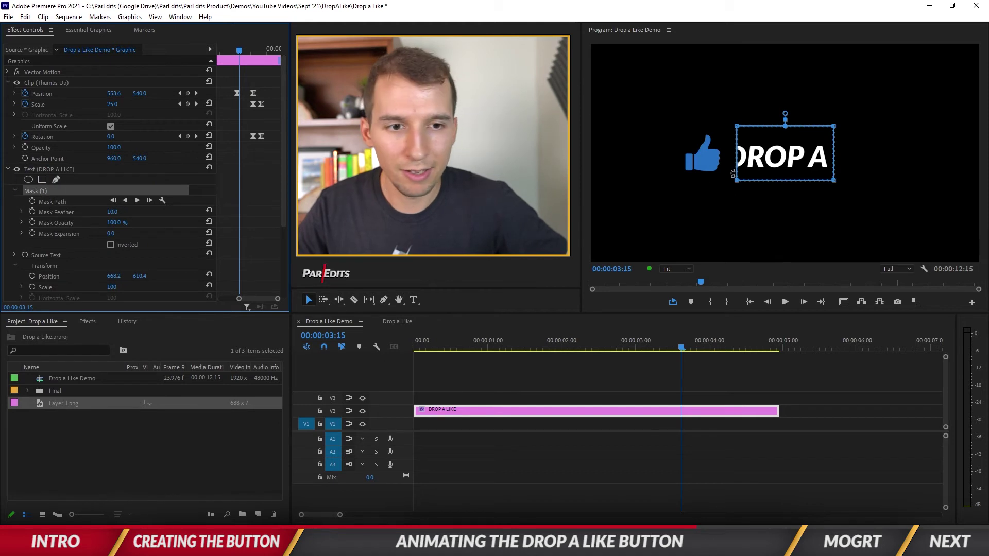
# Move the mask's four corners outward into a rectangle enclosing the entire DROP A LIKE text.
pyautogui.moveTo(735, 179); pyautogui.dragTo(708, 179)
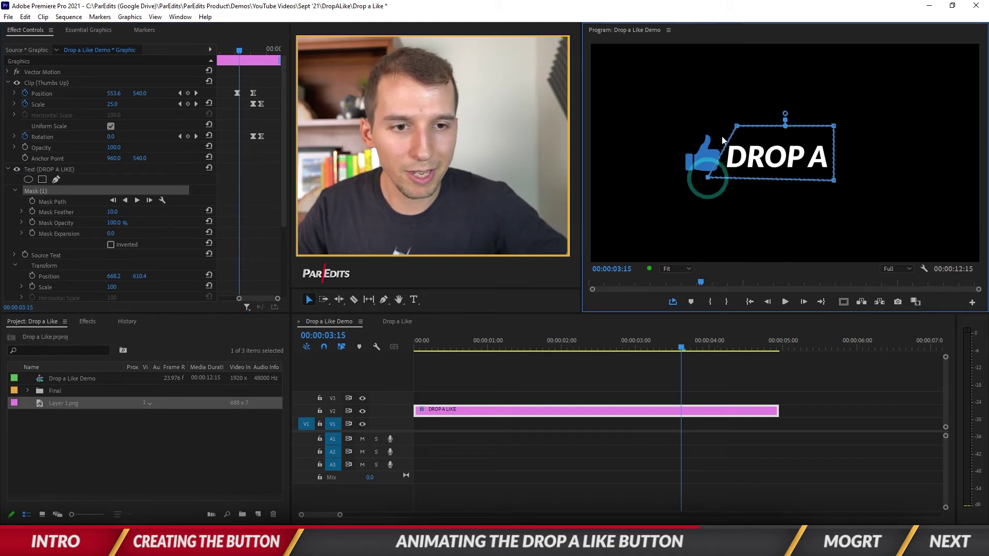
pyautogui.moveTo(735, 126); pyautogui.dragTo(714, 128)
pyautogui.moveTo(834, 179); pyautogui.dragTo(892, 181)
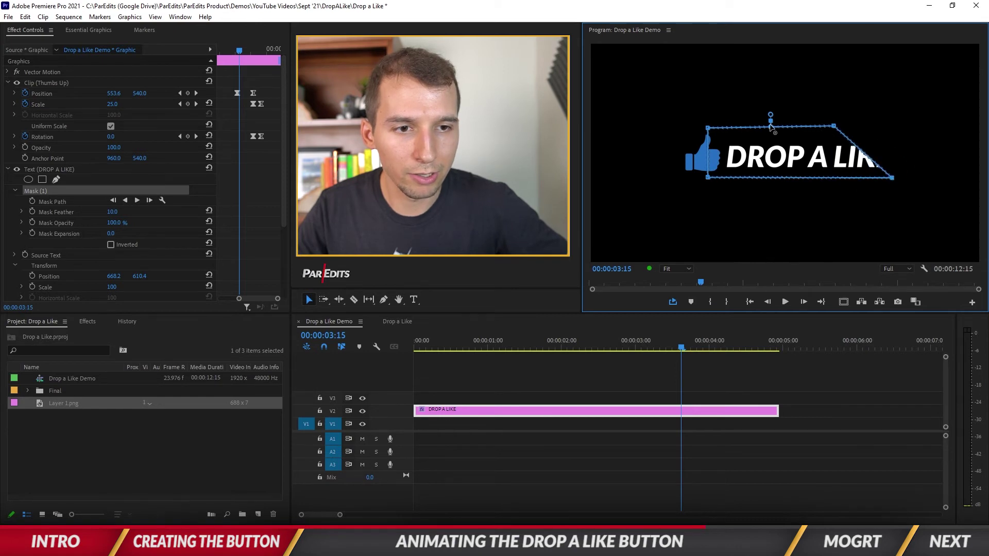
pyautogui.moveTo(834, 126); pyautogui.dragTo(911, 130)
pyautogui.moveTo(896, 179); pyautogui.dragTo(910, 178)
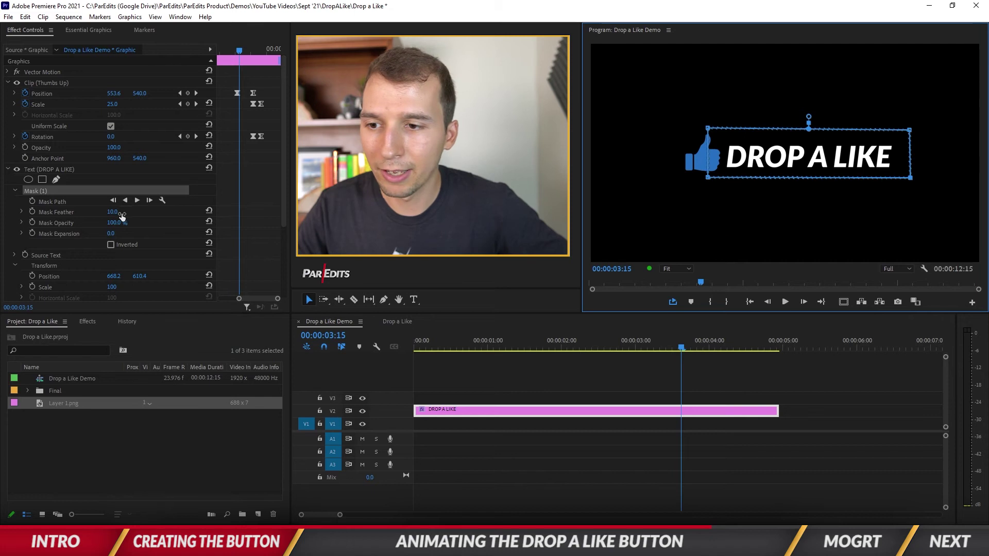
# Set the text's Mask Feather to 65 and adjust the mask's placement around the words.
pyautogui.moveTo(815, 152); pyautogui.dragTo(815, 154)
pyautogui.moveTo(136, 210); pyautogui.dragTo(162, 210)
pyautogui.moveTo(780, 161)
pyautogui.mouseDown()
pyautogui.moveTo(965, 159)
pyautogui.moveTo(776, 158)
pyautogui.mouseUp()
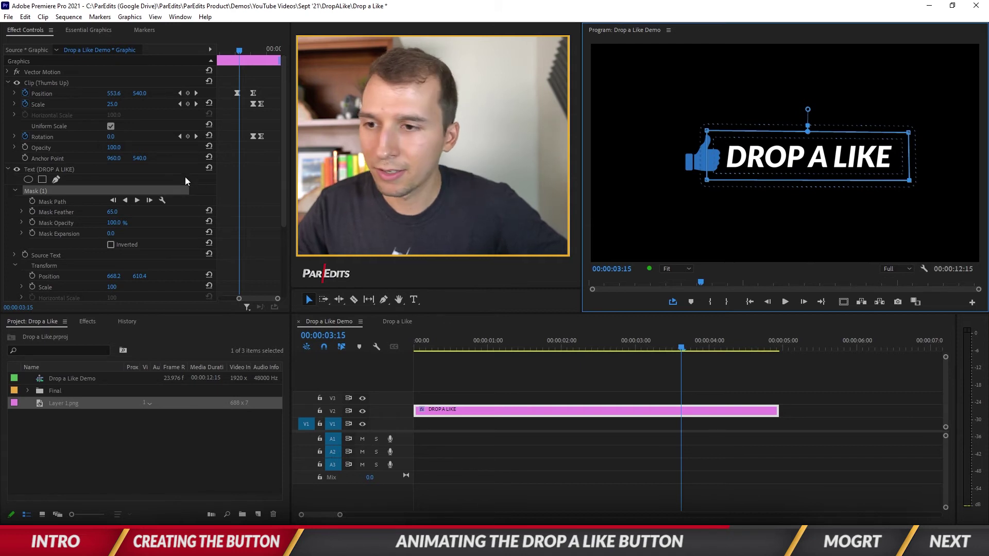
# Keyframe the Mask Path at 00:00:03:15, and at 00:00:04:01 shift the mask right until it clears the text.
pyautogui.click(31, 201)
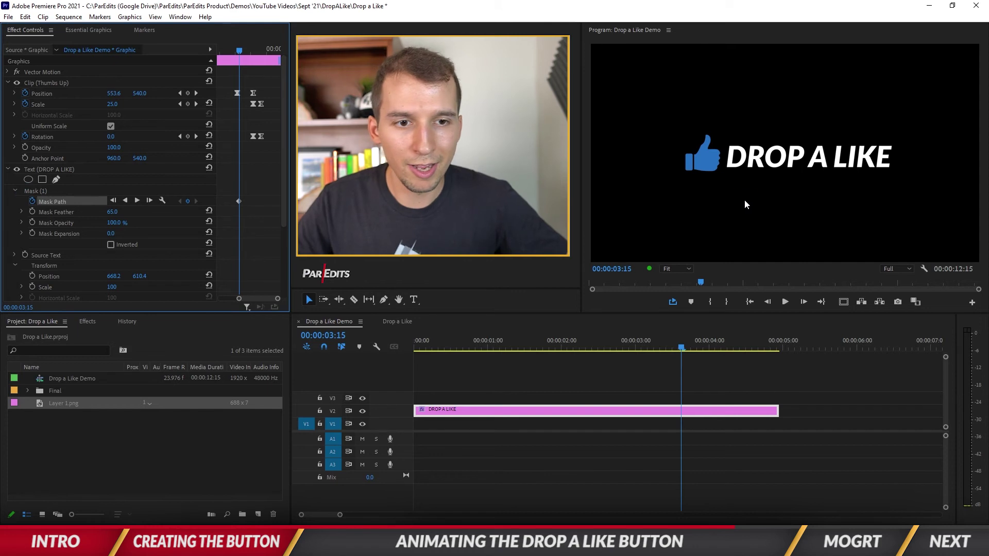
pyautogui.press('Right')
pyautogui.press('Right')
pyautogui.press('Right')
pyautogui.press('Right')
pyautogui.press('Right')
pyautogui.press('Right')
pyautogui.press('Right')
pyautogui.press('Right')
pyautogui.press('Right')
pyautogui.press('Right')
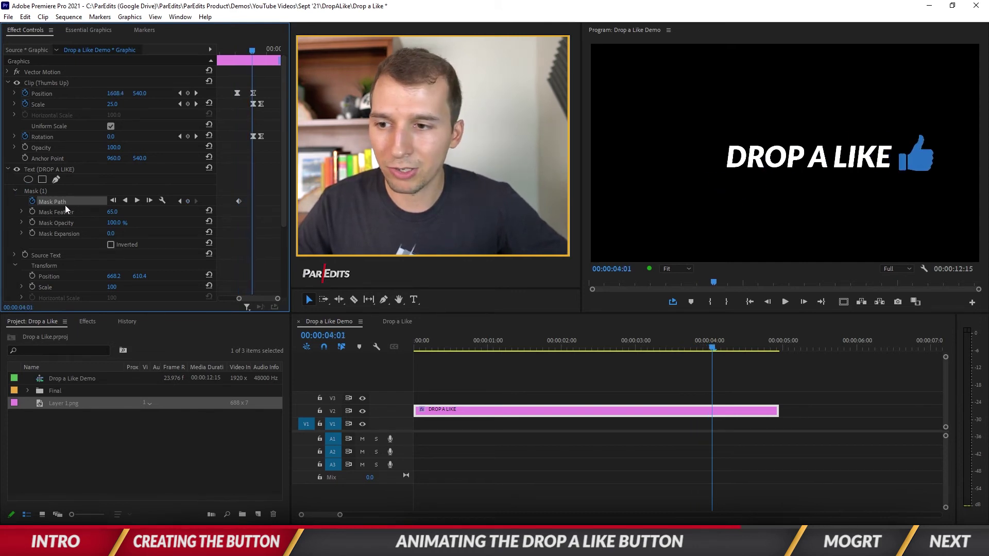
pyautogui.click(42, 192)
pyautogui.moveTo(745, 158); pyautogui.dragTo(936, 157)
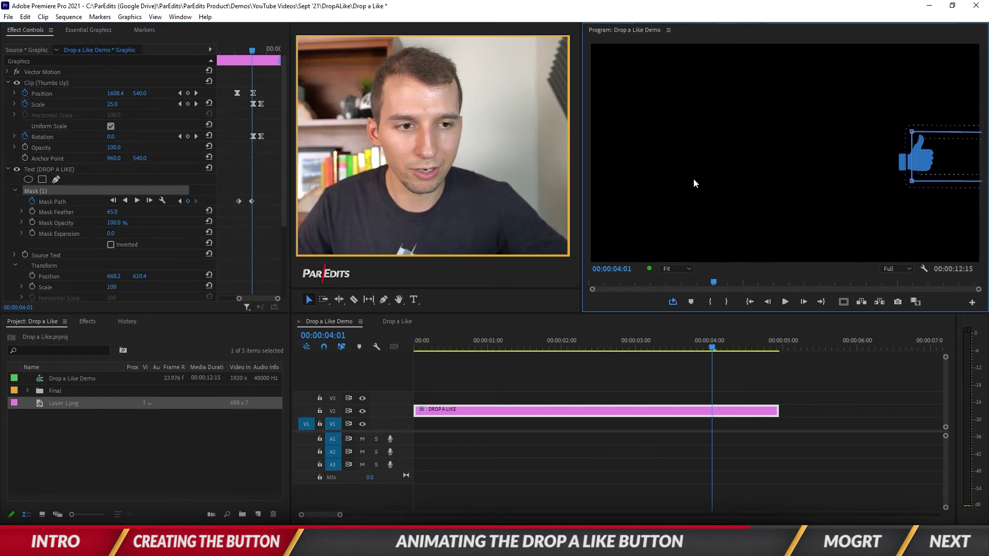
# Check the frames before the wipe's end and move the final Mask Path keyframe one frame earlier, to 00:00:04:00.
pyautogui.press('Left')
pyautogui.press('Left')
pyautogui.press('Left')
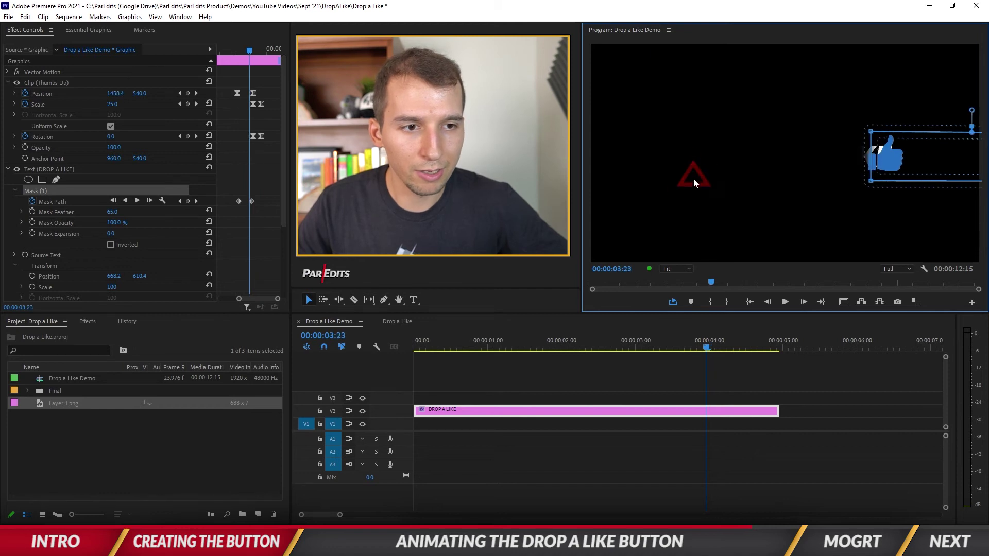
pyautogui.press('Right')
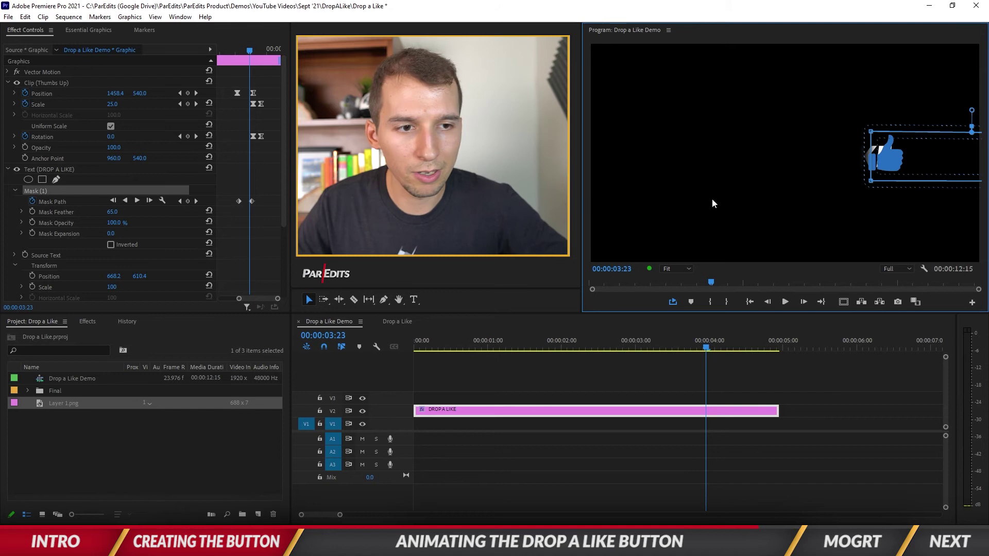
pyautogui.press('Right')
pyautogui.moveTo(249, 202); pyautogui.dragTo(248, 201)
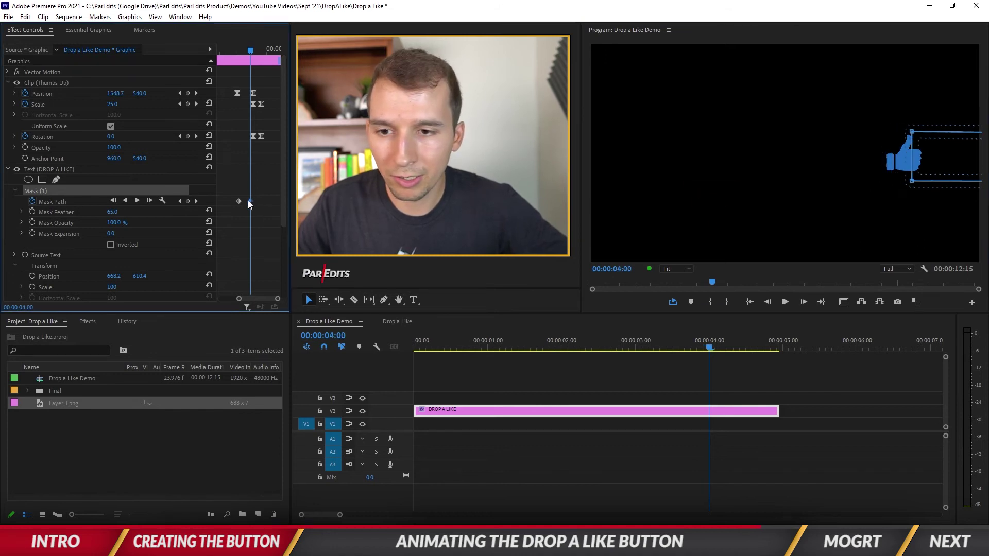
# Step frame by frame back and forth through the exit to check how the mask wipe follows the thumbs-up.
pyautogui.press('Left')
pyautogui.press('Left')
pyautogui.press('Left')
pyautogui.press('Left')
pyautogui.press('Left')
pyautogui.press('Left')
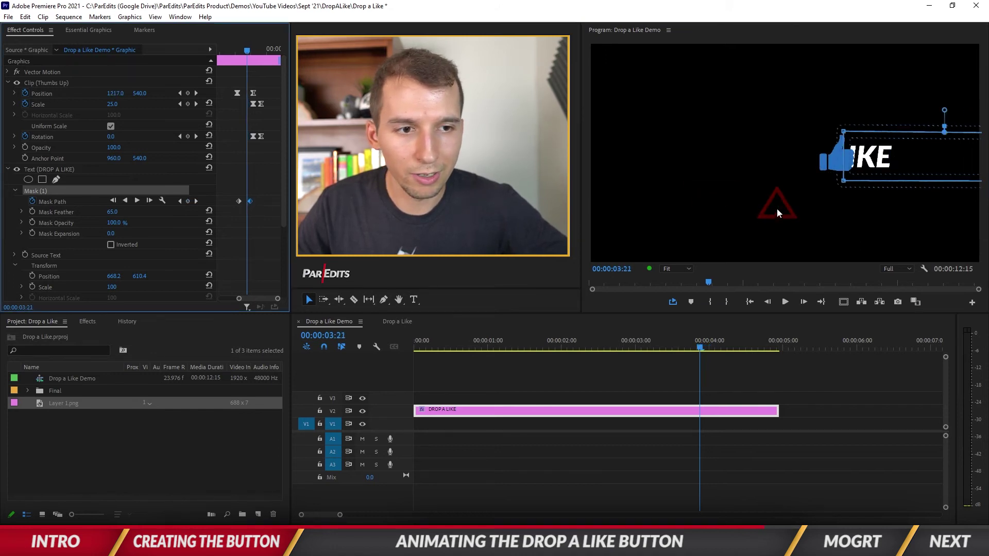
pyautogui.press('Left')
pyautogui.press('Left')
pyautogui.press('Left')
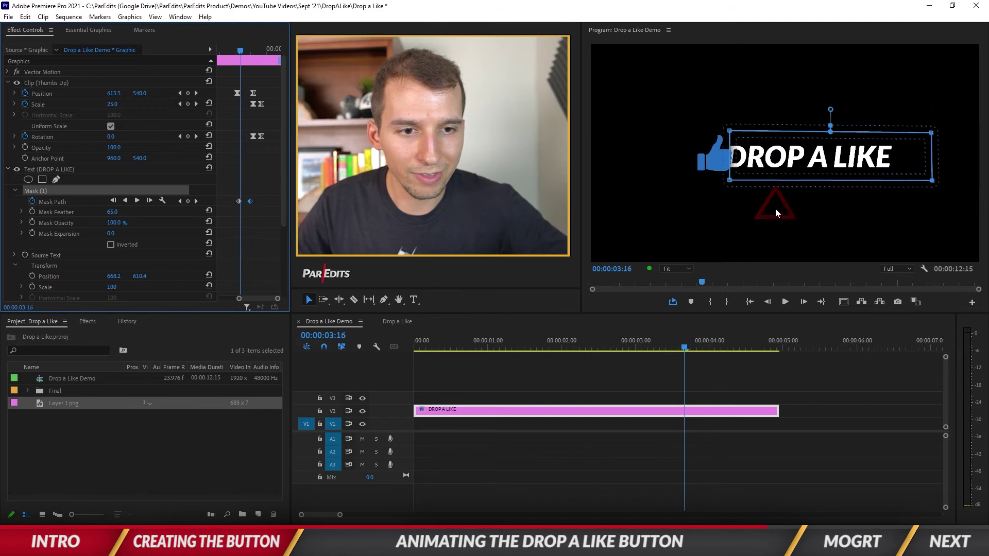
pyautogui.press('Right')
pyautogui.press('Right')
pyautogui.press('Right')
pyautogui.press('Right')
pyautogui.press('Right')
pyautogui.press('Right')
pyautogui.press('Right')
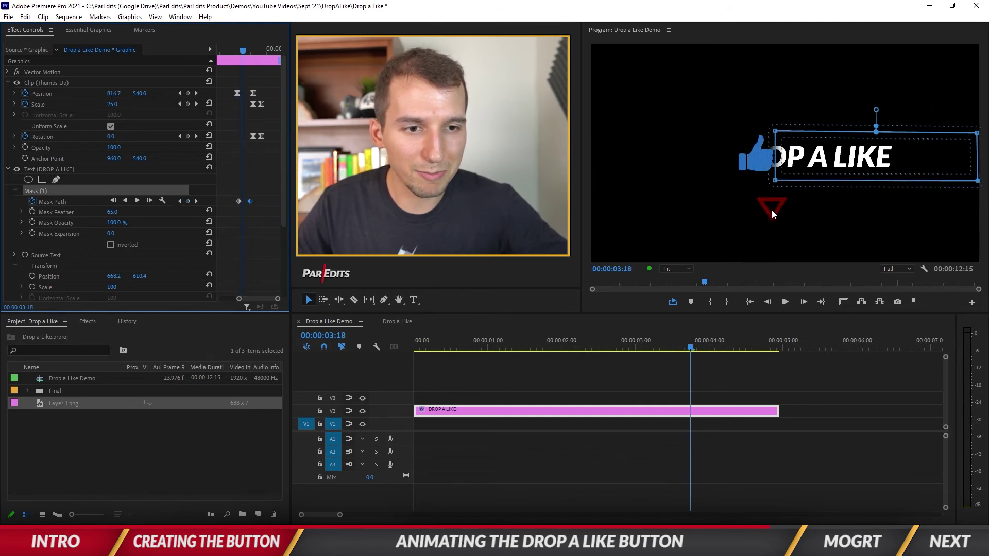
pyautogui.press('Right')
pyautogui.press('Right')
pyautogui.press('Right')
pyautogui.press('Right')
pyautogui.press('Right')
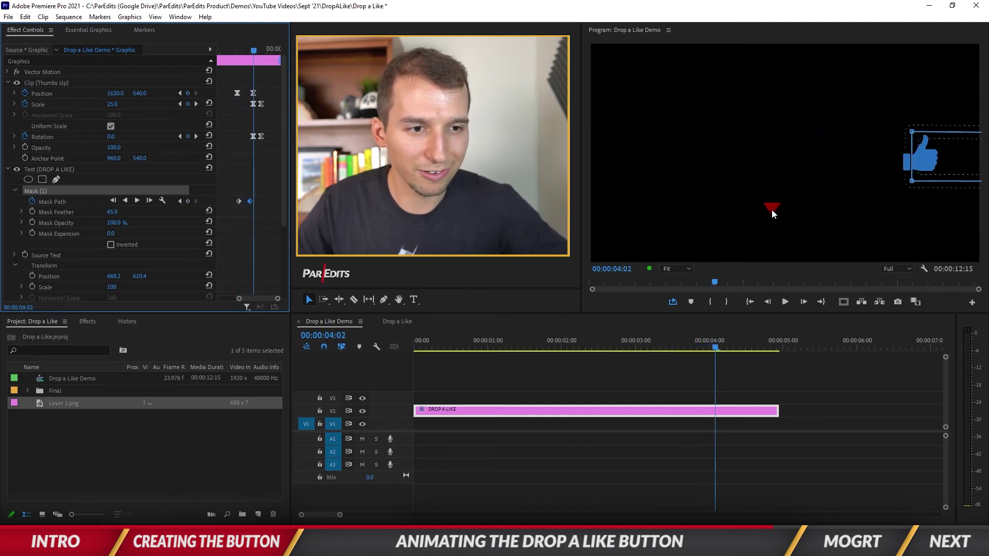
# Deselect the graphic and play the full animation from the start of the sequence.
pyautogui.click(794, 386)
pyautogui.click(749, 302)
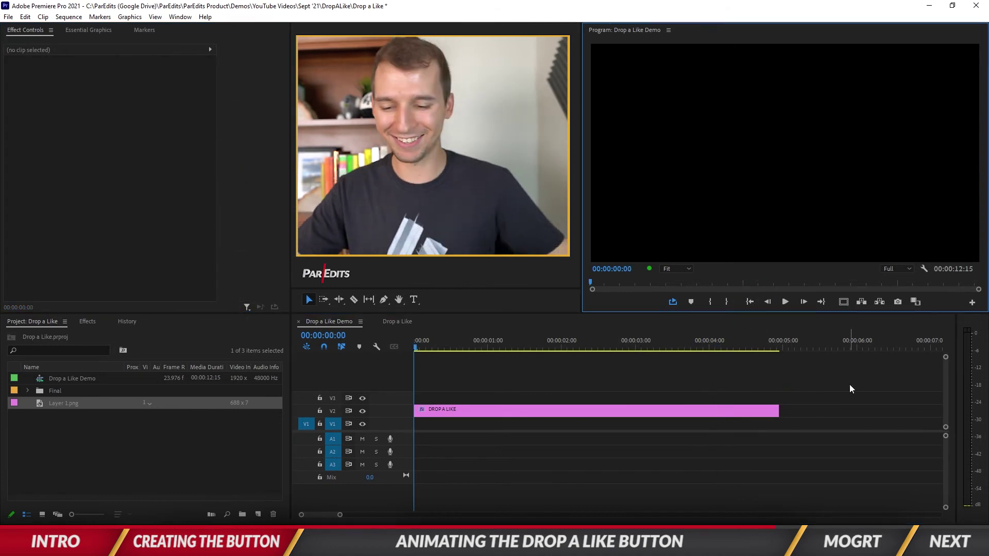
pyautogui.press('space')
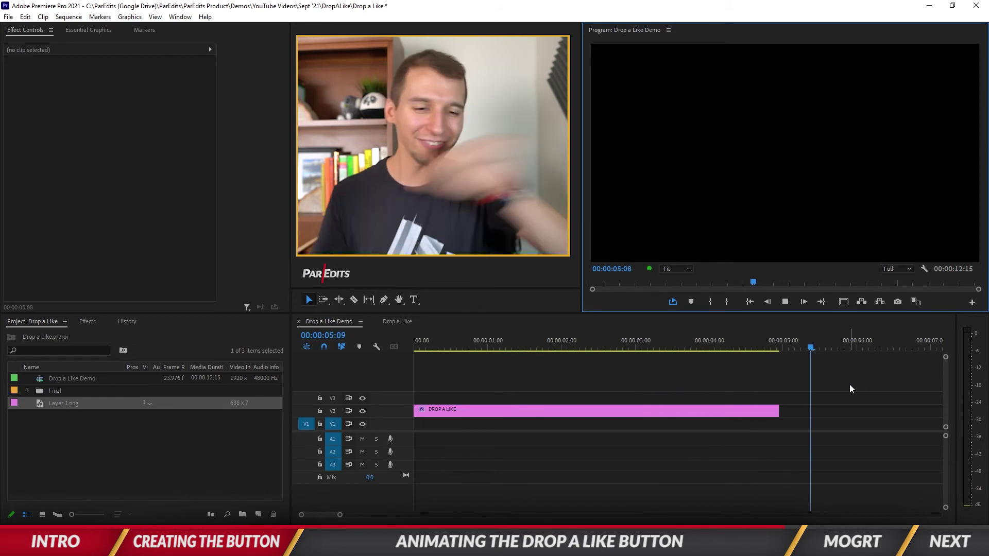
pyautogui.press('space')
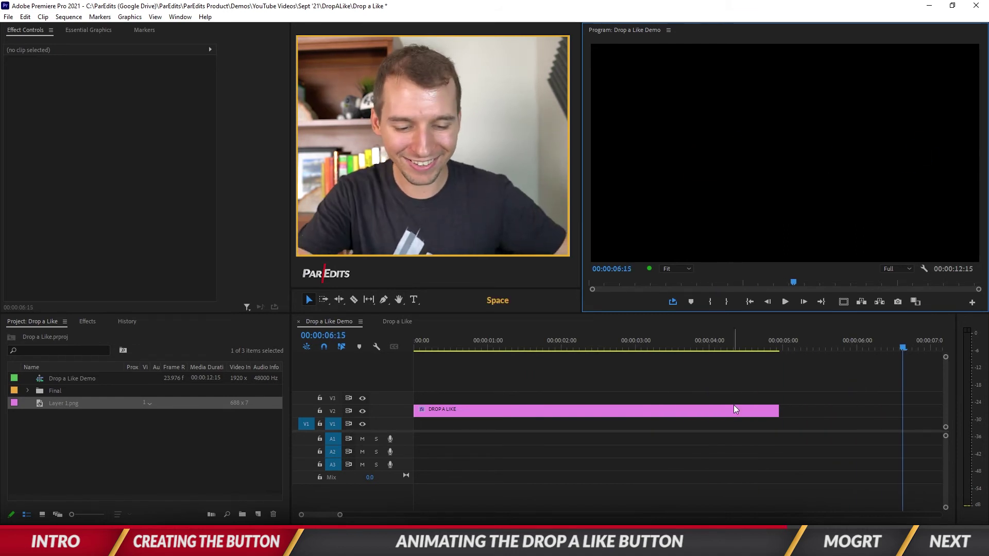
# Delete the reference Drop a Like clip on V1 from the sequence.
pyautogui.press('\\')
pyautogui.click(729, 426)
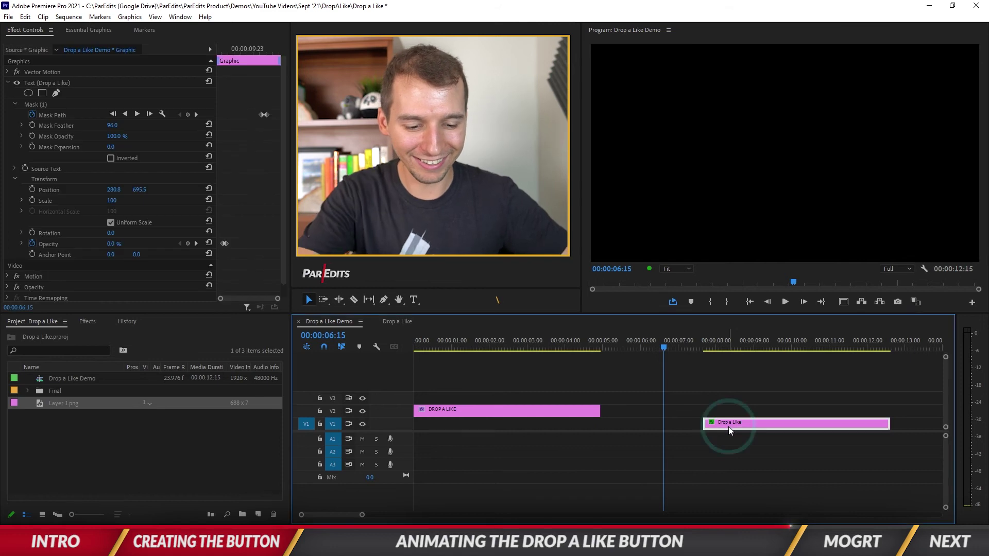
pyautogui.press('Delete')
# Play the remaining DROP A LIKE graphic from the beginning through its exit to review the finished animation.
pyautogui.click(750, 302)
pyautogui.press('space')
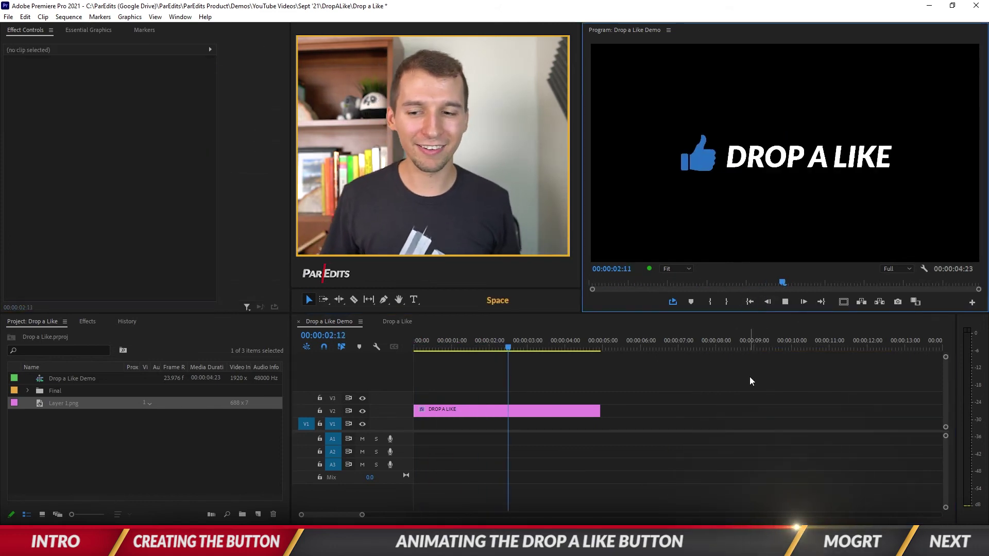
pyautogui.press('space')
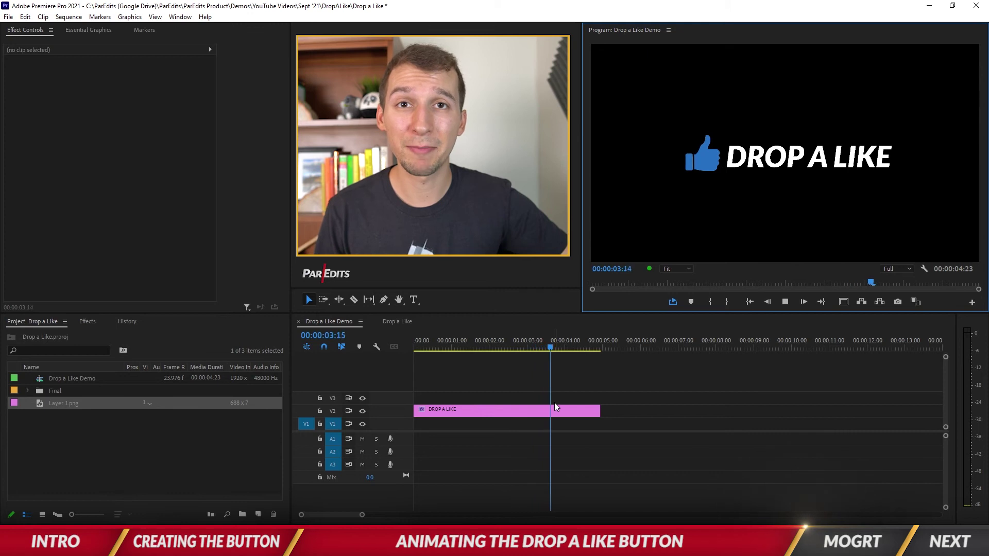
pyautogui.press('space')
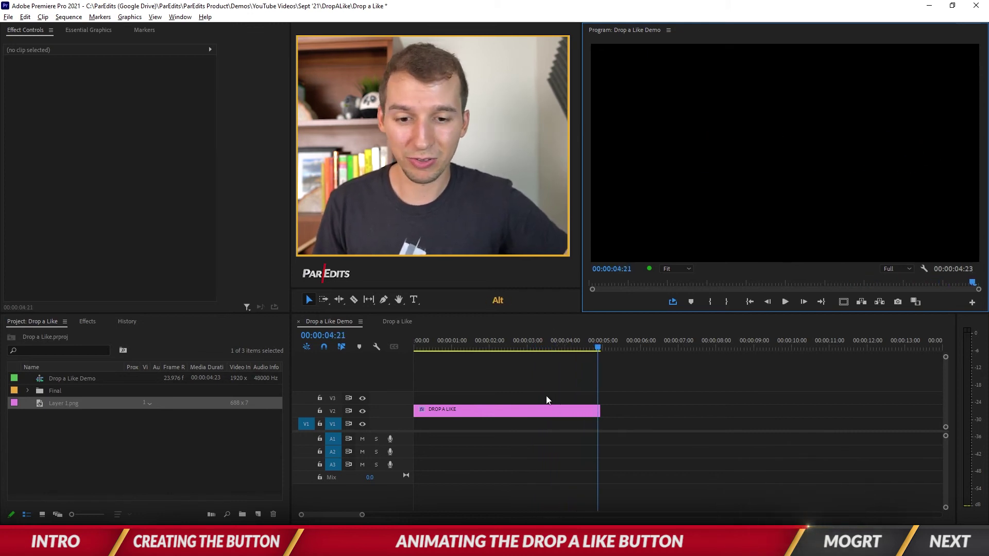
# Start exporting the DROP A LIKE graphic on V2 as a motion graphics template, with Local Drive as the destination.
pyautogui.keyDown('alt'); pyautogui.scroll(3, 549, 395); pyautogui.keyUp('alt')
pyautogui.scroll(2, 574, 403)
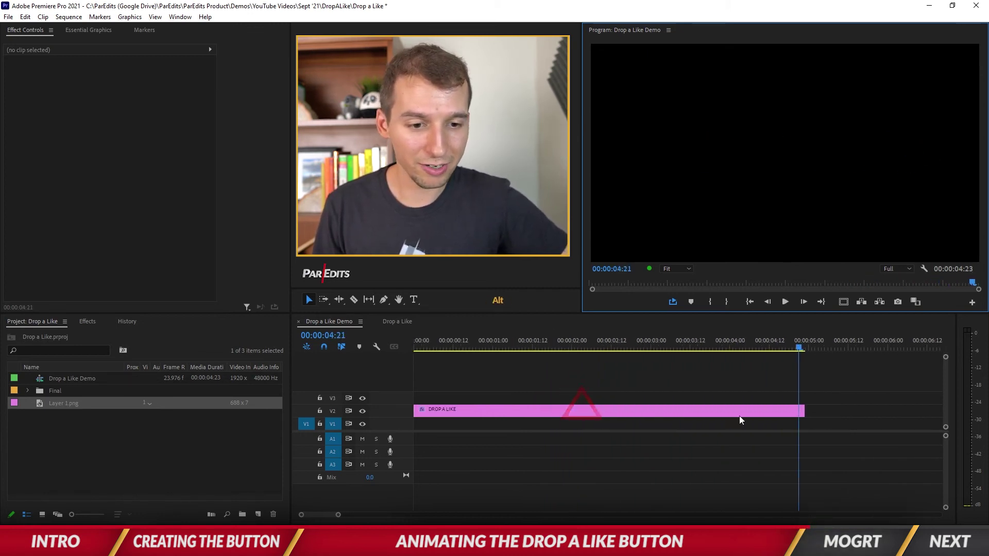
pyautogui.rightClick(781, 410)
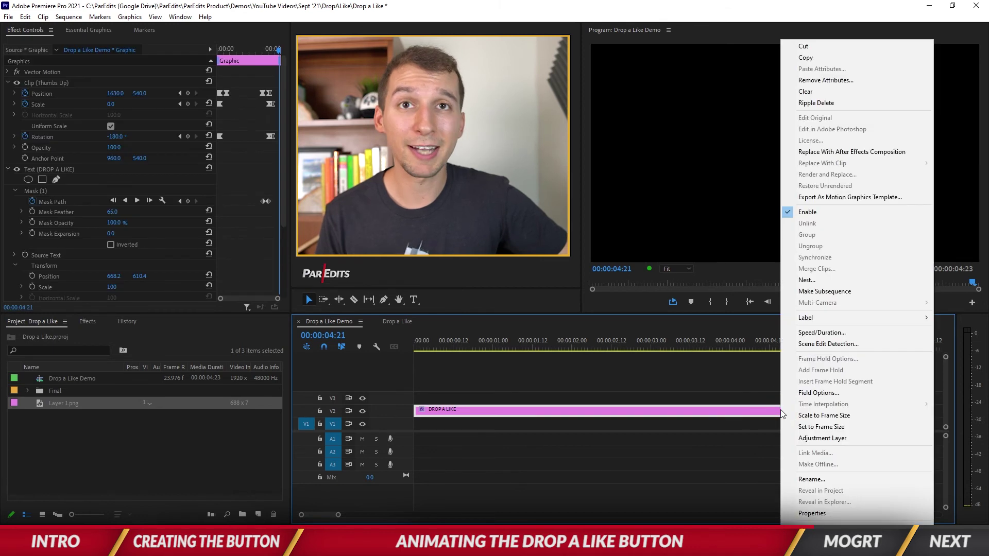
pyautogui.click(818, 197)
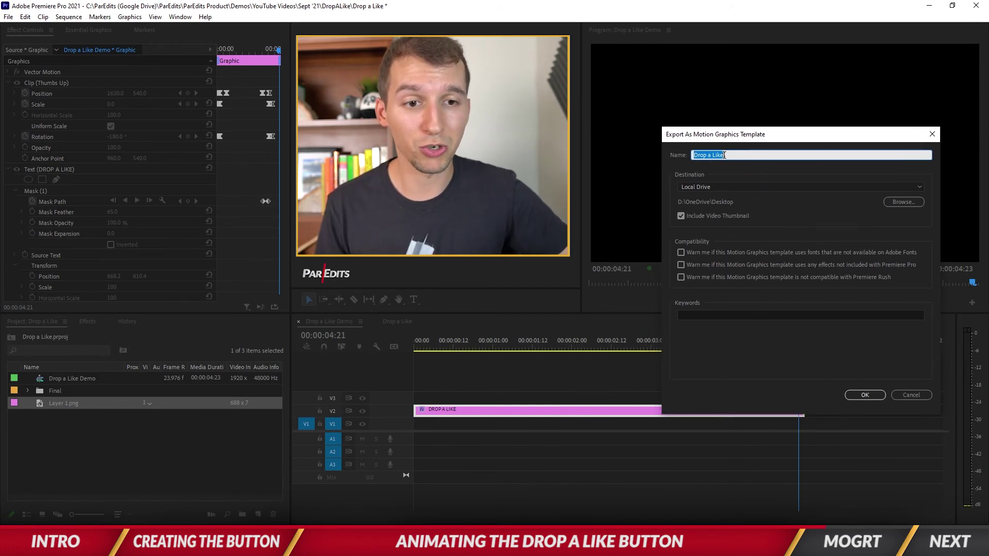
pyautogui.click(730, 186)
pyautogui.click(733, 207)
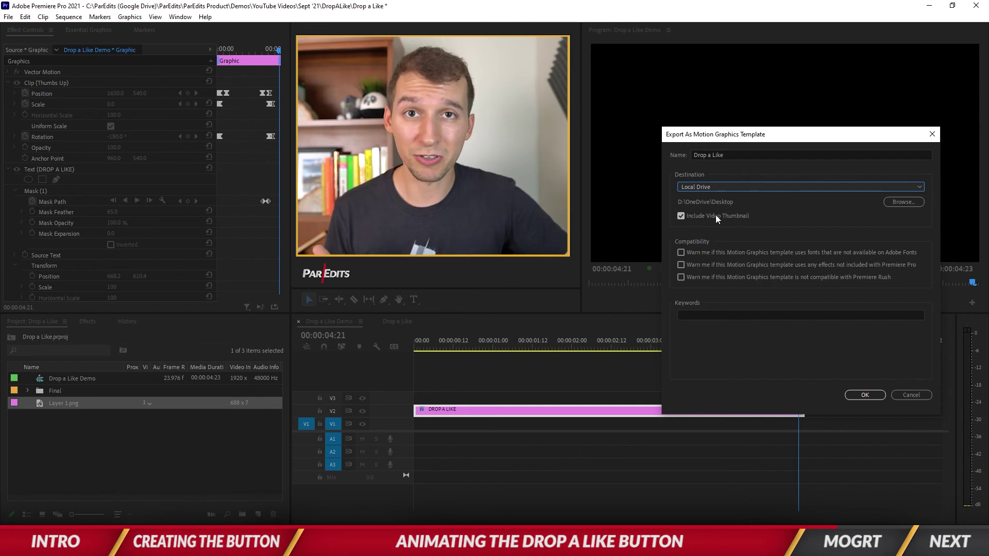
# Export the template as "Drop a Like Template" with the keywords paredits, drop a like, and like button.
pyautogui.click(740, 315)
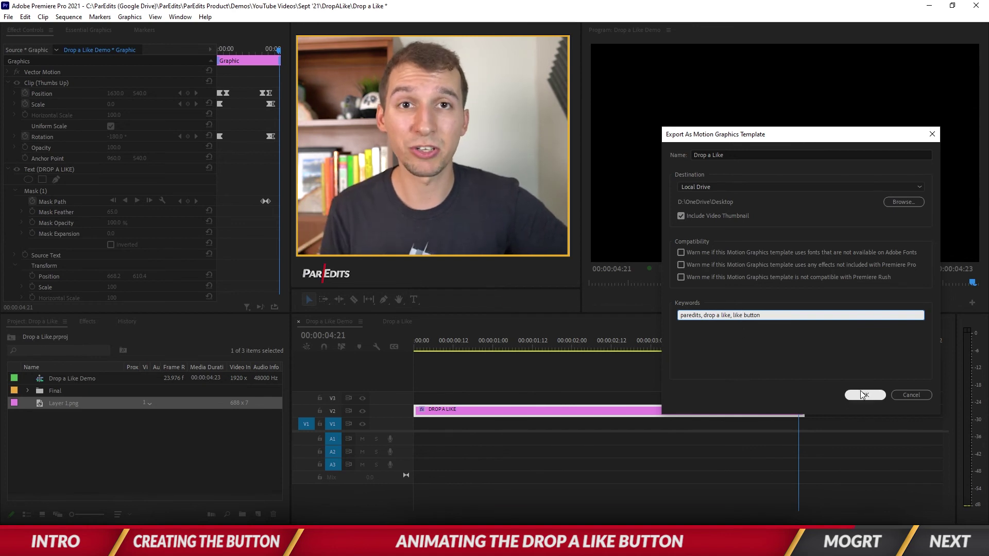
pyautogui.press('Return')
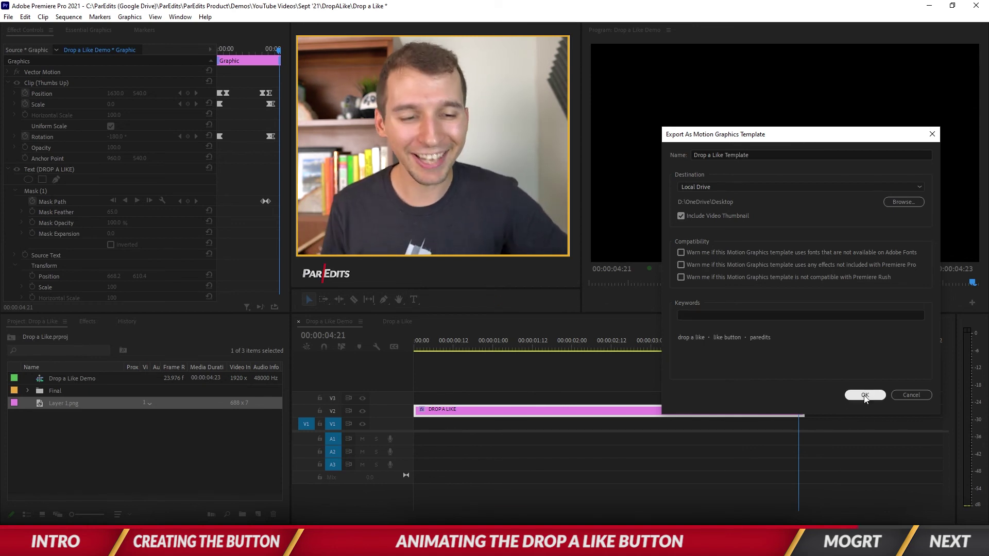
pyautogui.click(864, 394)
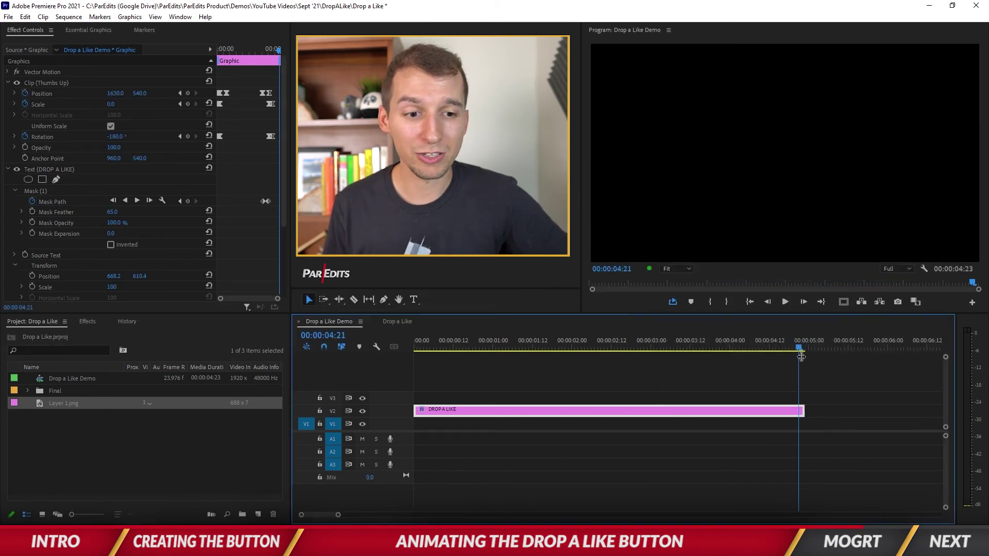
# Install the Drop a Like Template file from the Desktop into the motion graphics template library.
pyautogui.click(832, 344)
pyautogui.click(85, 30)
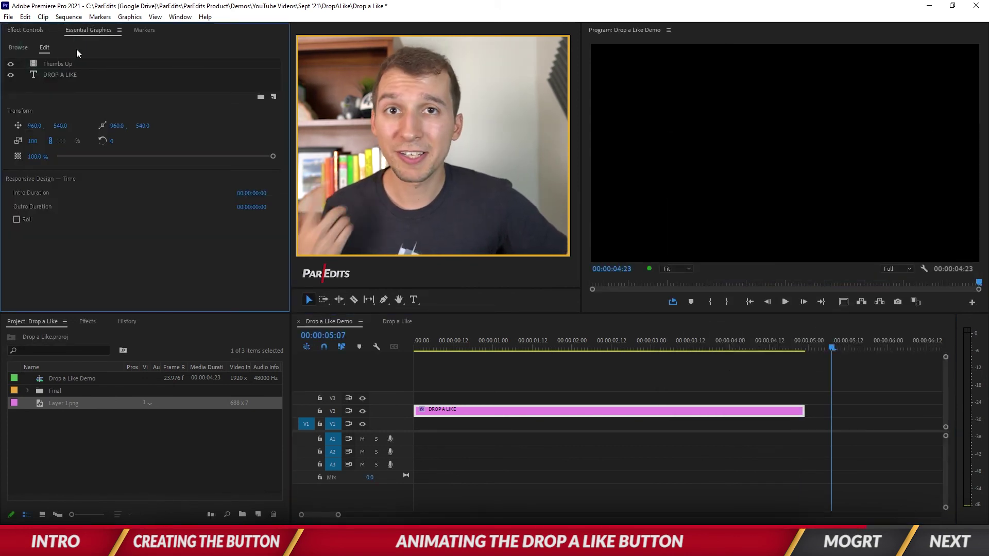
pyautogui.click(21, 47)
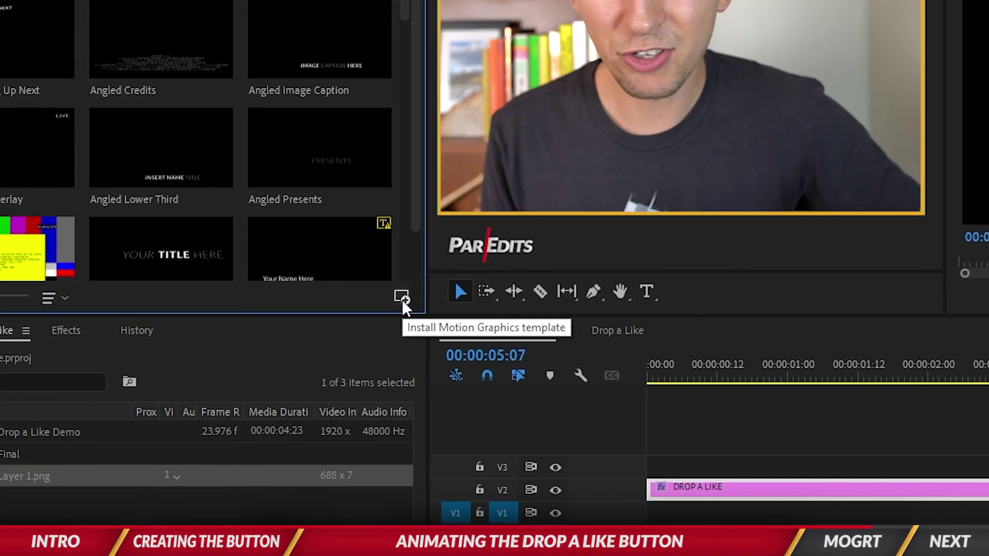
pyautogui.click(401, 297)
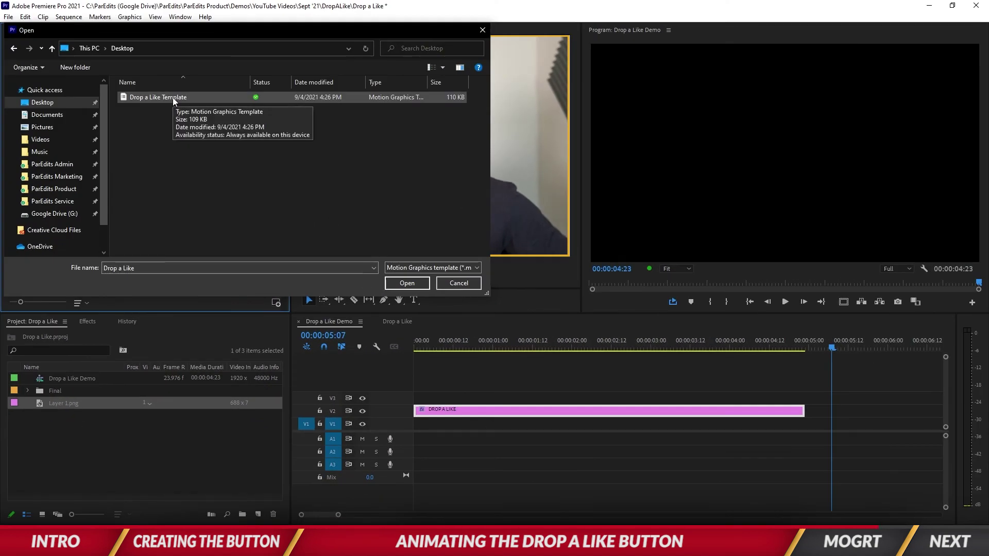
pyautogui.doubleClick(172, 97)
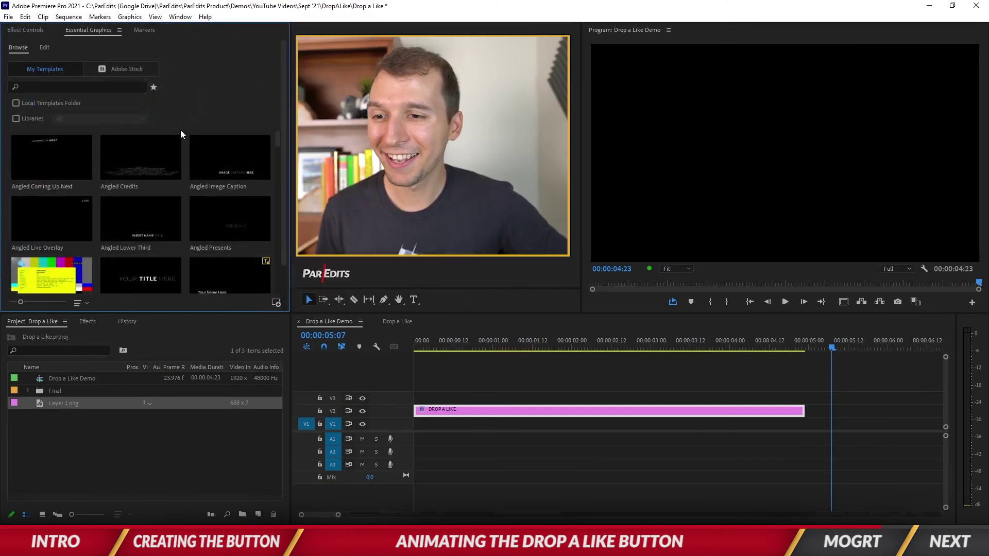
# Search the installed templates by the keyword "paredits" and by "like button".
pyautogui.click(100, 86)
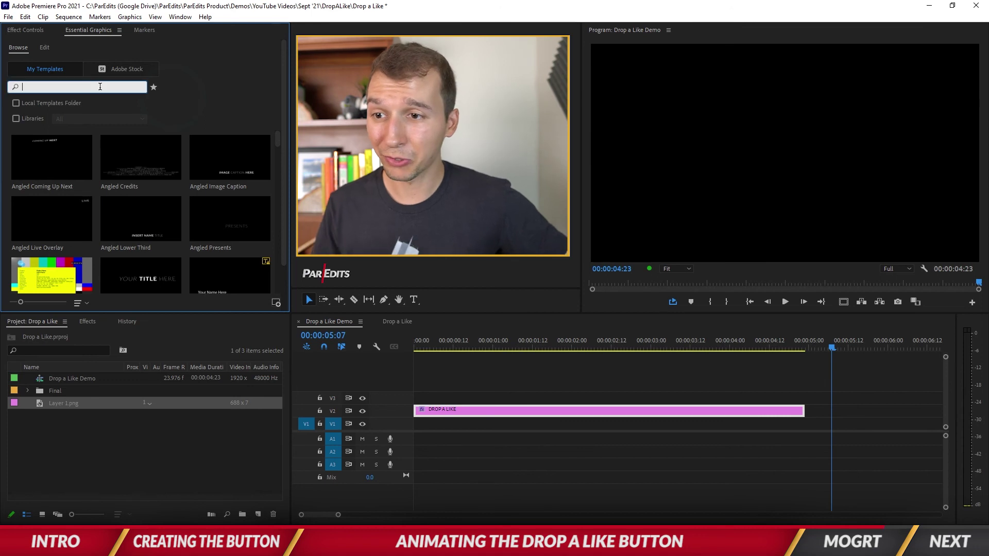
pyautogui.write('paredits')
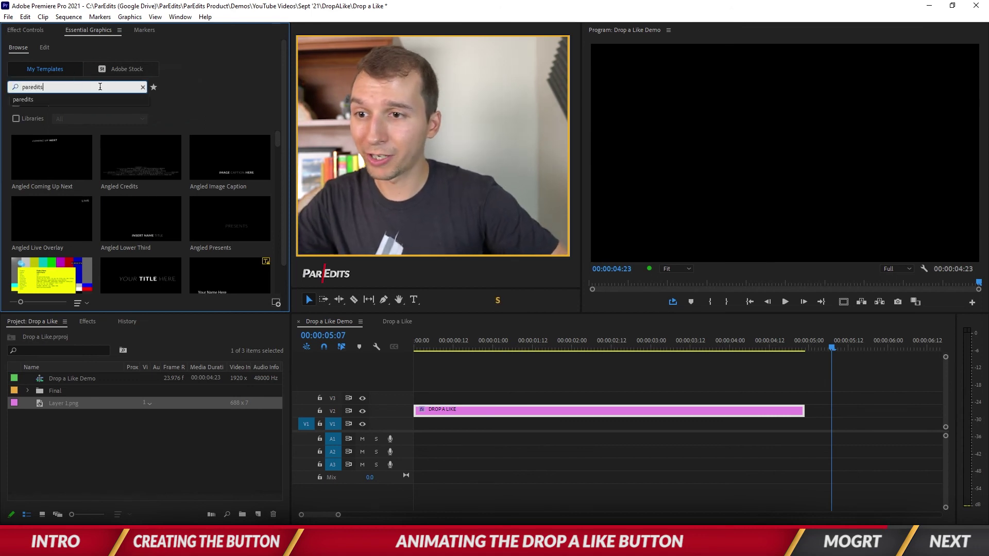
pyautogui.hotkey('ctrl', 'a')
pyautogui.write('like button')
pyautogui.press('Return')
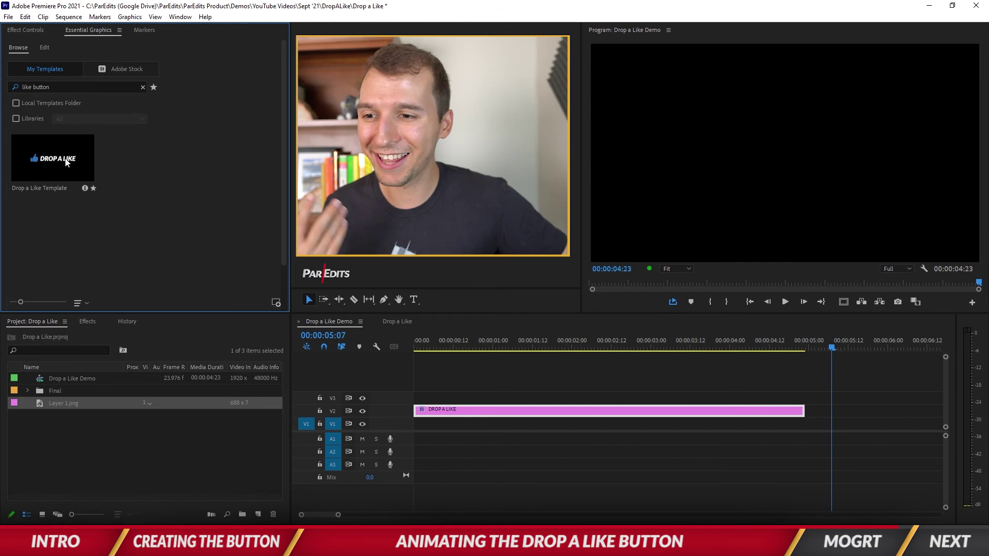
# Place the Drop a Like Template on V2 at about 7 seconds, in the empty space after the existing graphic, and play it.
pyautogui.scroll(-2, 687, 458)
pyautogui.scroll(-5, 688, 459)
pyautogui.click(628, 347)
pyautogui.moveTo(35, 189); pyautogui.dragTo(635, 412)
pyautogui.press('space')
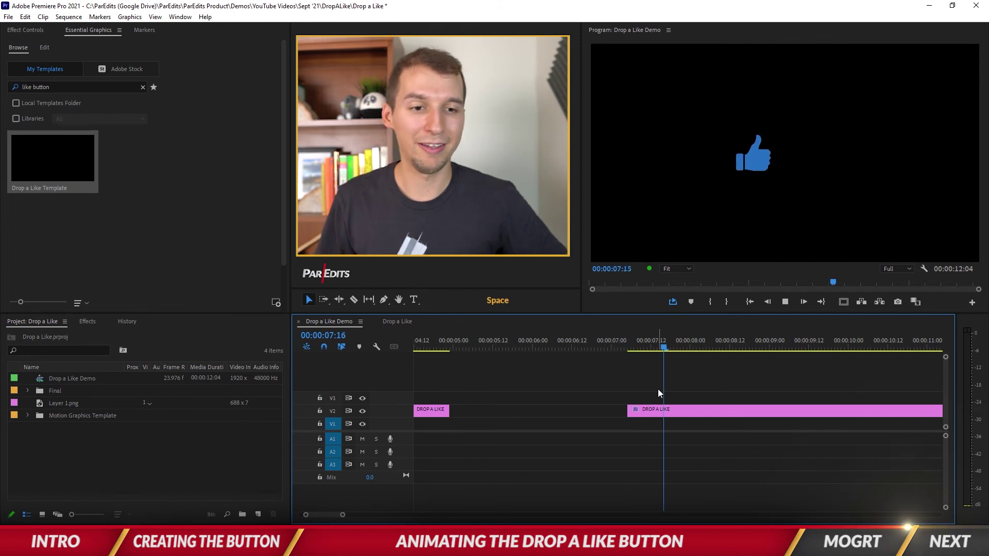